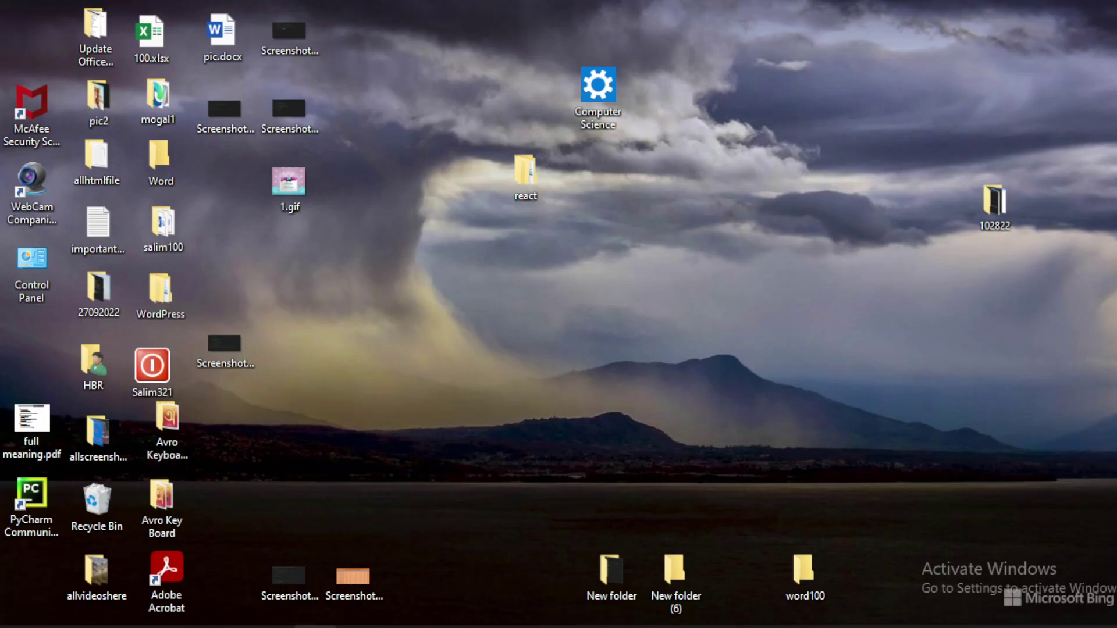
Step: Switch to Firefox and begin entering the localhost/ address in the new tab without loading it
{"action": "left_click", "coordinate": [316, 627]}
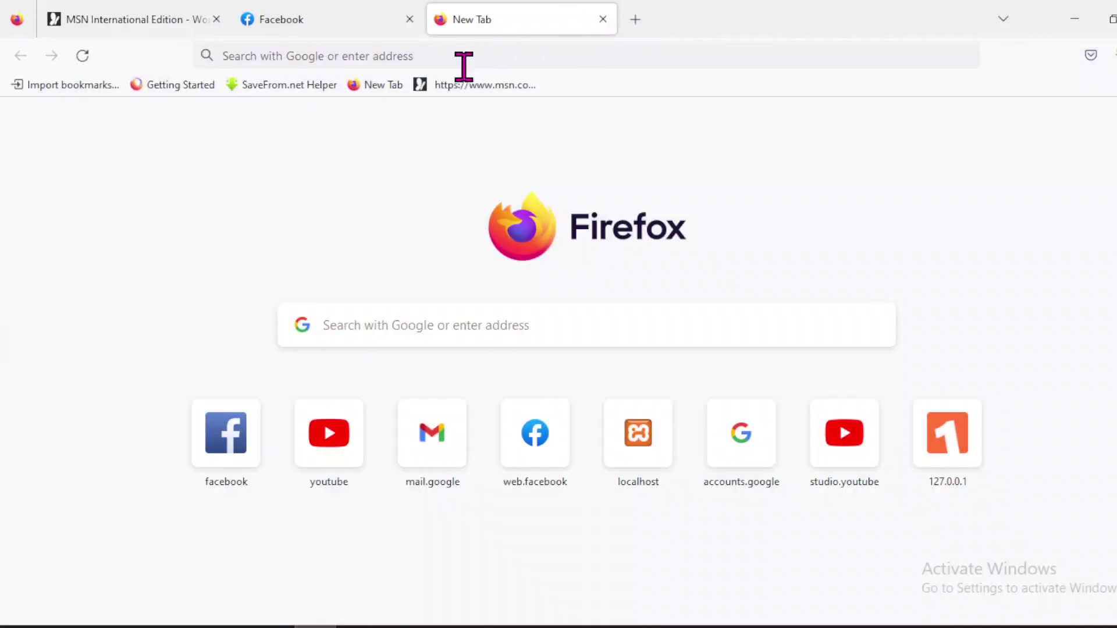
{"action": "left_click", "coordinate": [319, 58]}
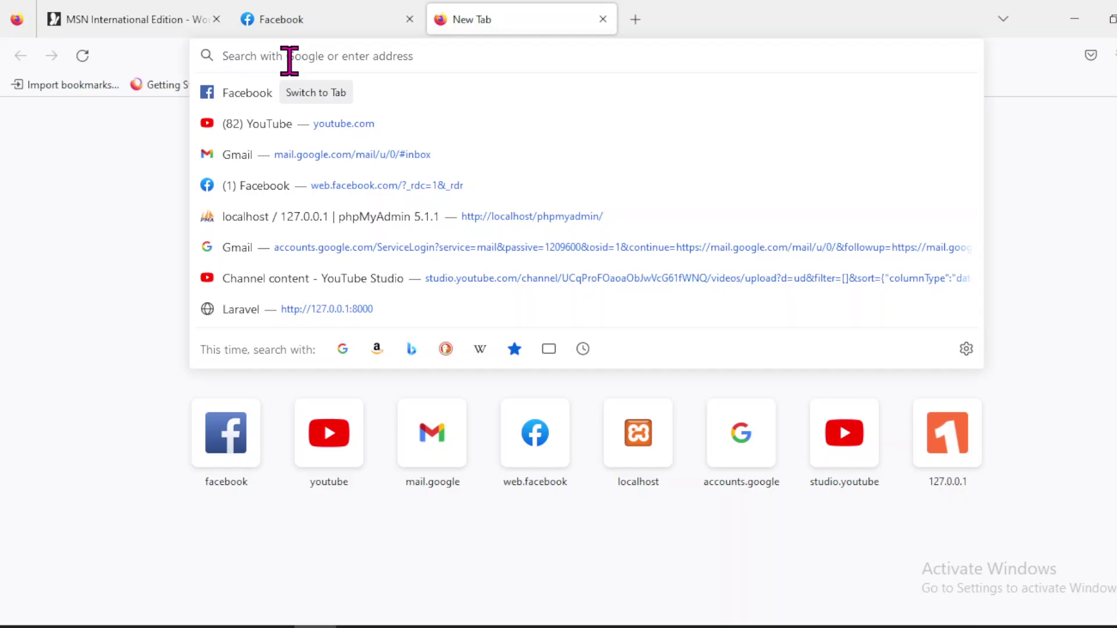
{"action": "type", "text": "localhost/"}
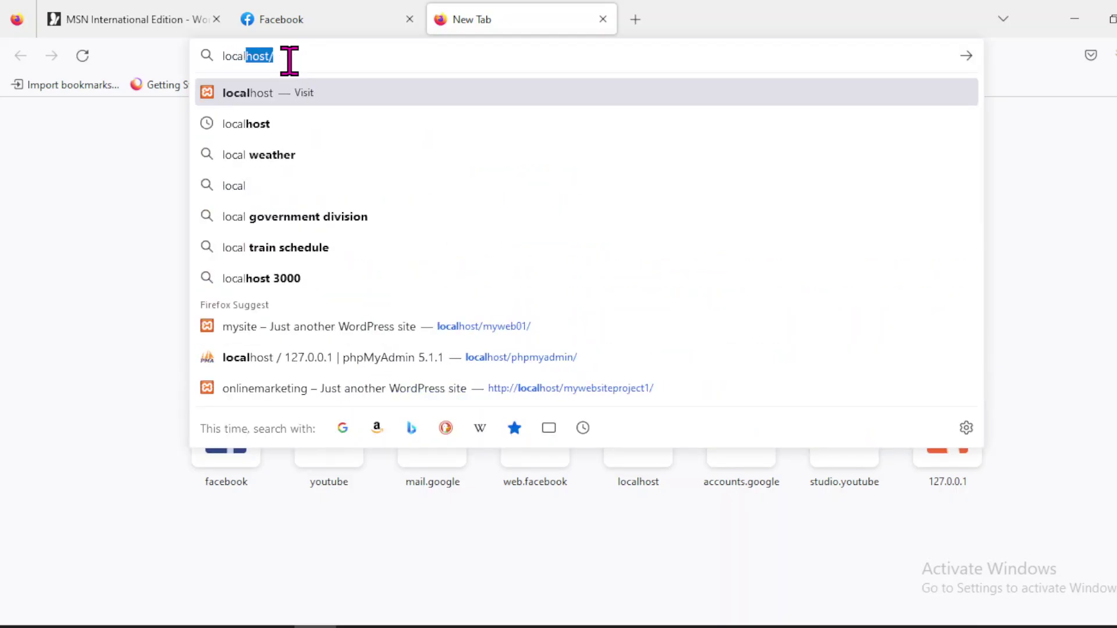
{"action": "left_click", "coordinate": [298, 52]}
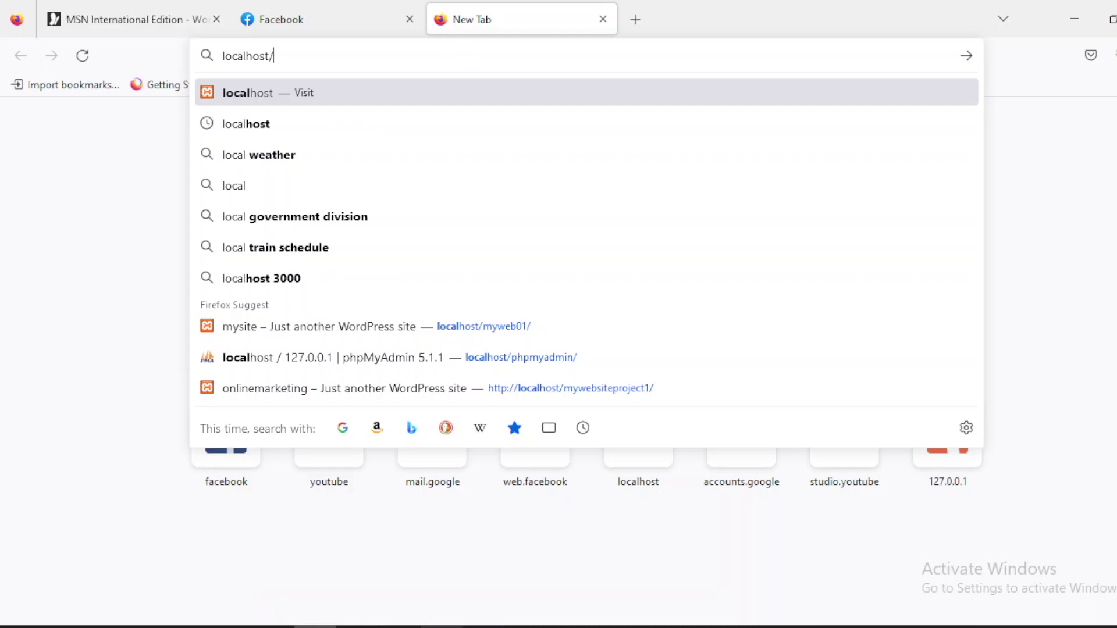
{"action": "key", "text": "BackSpace"}
{"action": "key", "text": "BackSpace"}
{"action": "key", "text": "BackSpace"}
{"action": "key", "text": "BackSpace"}
{"action": "key", "text": "BackSpace"}
{"action": "key", "text": "Escape"}
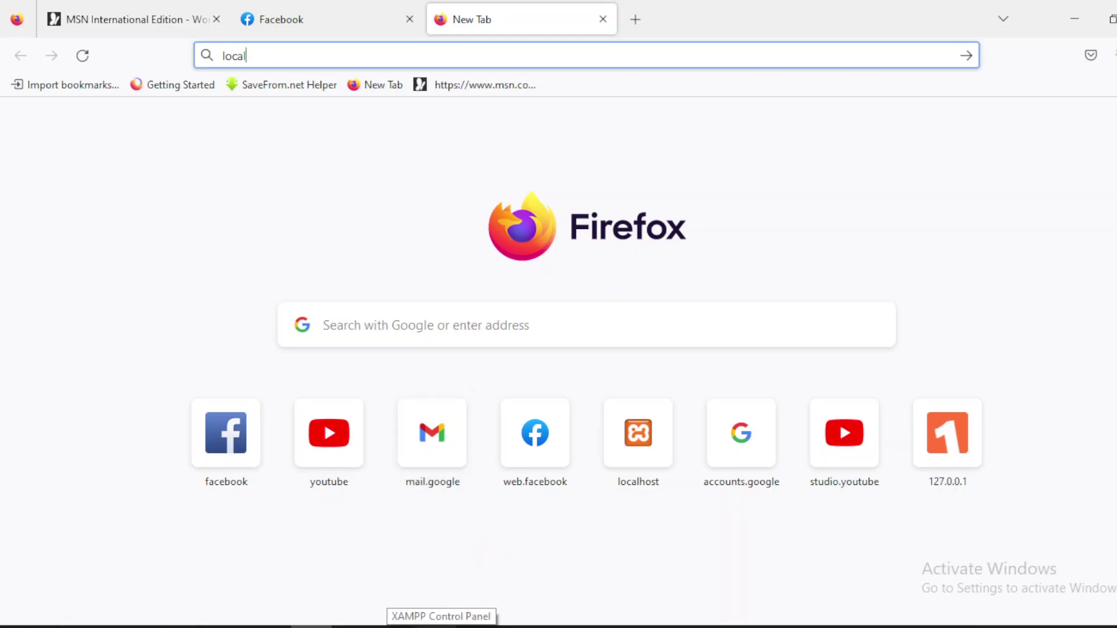
{"action": "mouse_move", "coordinate": [681, 627]}
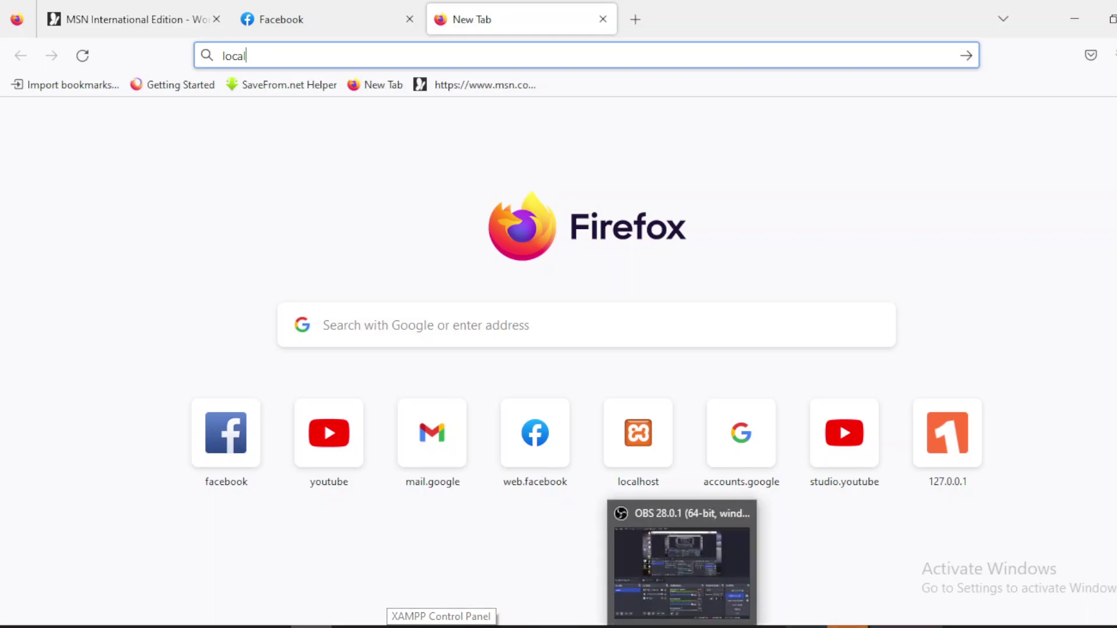
{"action": "left_click", "coordinate": [848, 627]}
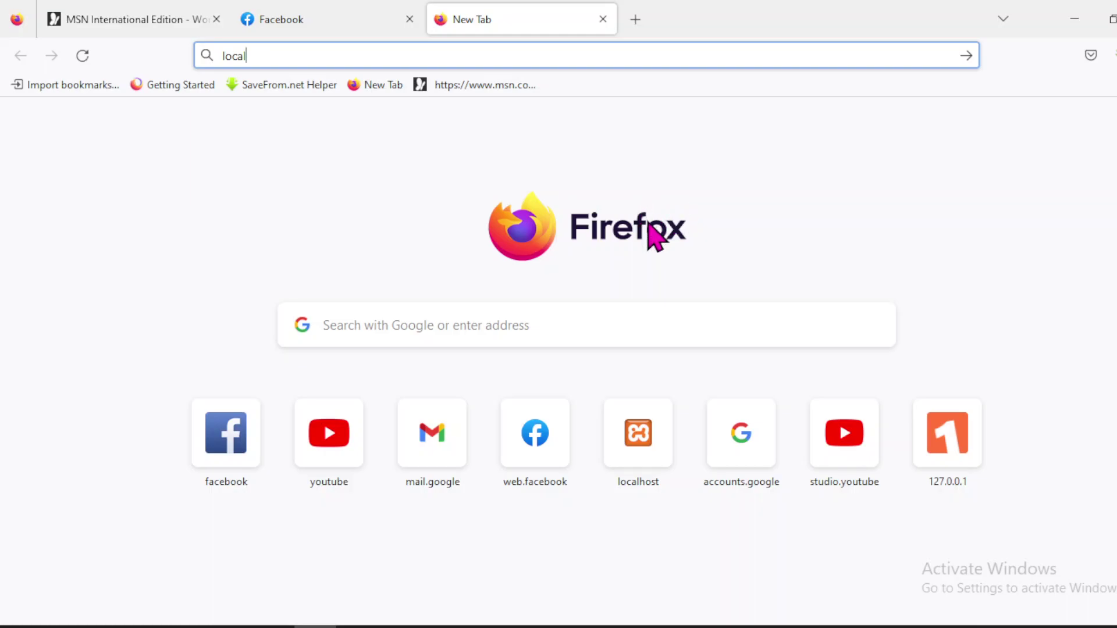
{"action": "left_click", "coordinate": [1080, 26]}
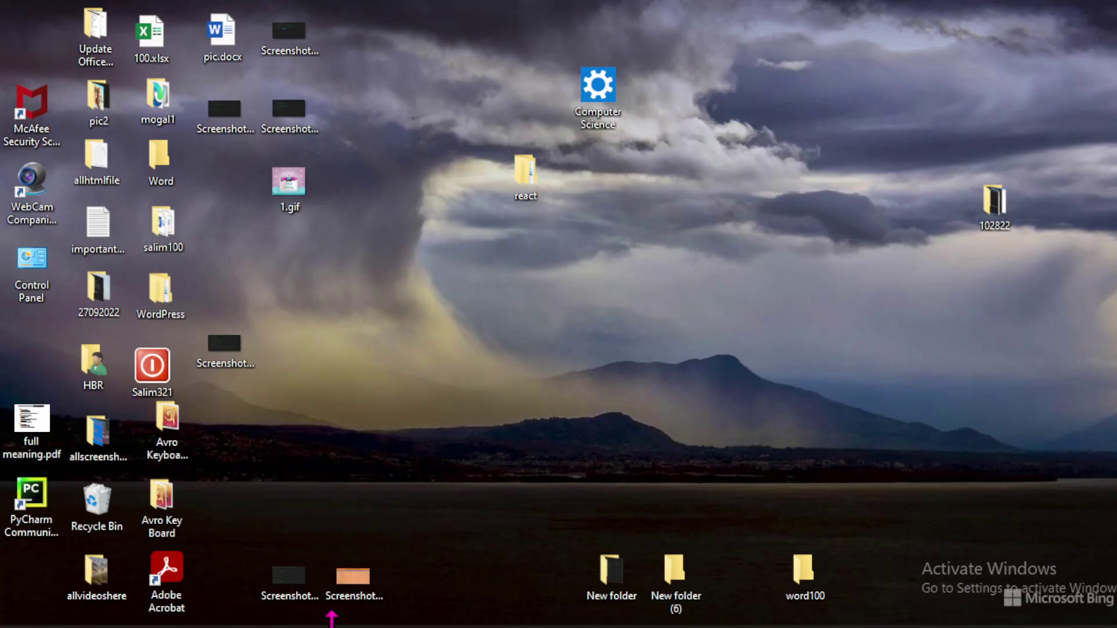
{"action": "mouse_move", "coordinate": [335, 626]}
{"action": "left_click", "coordinate": [287, 611]}
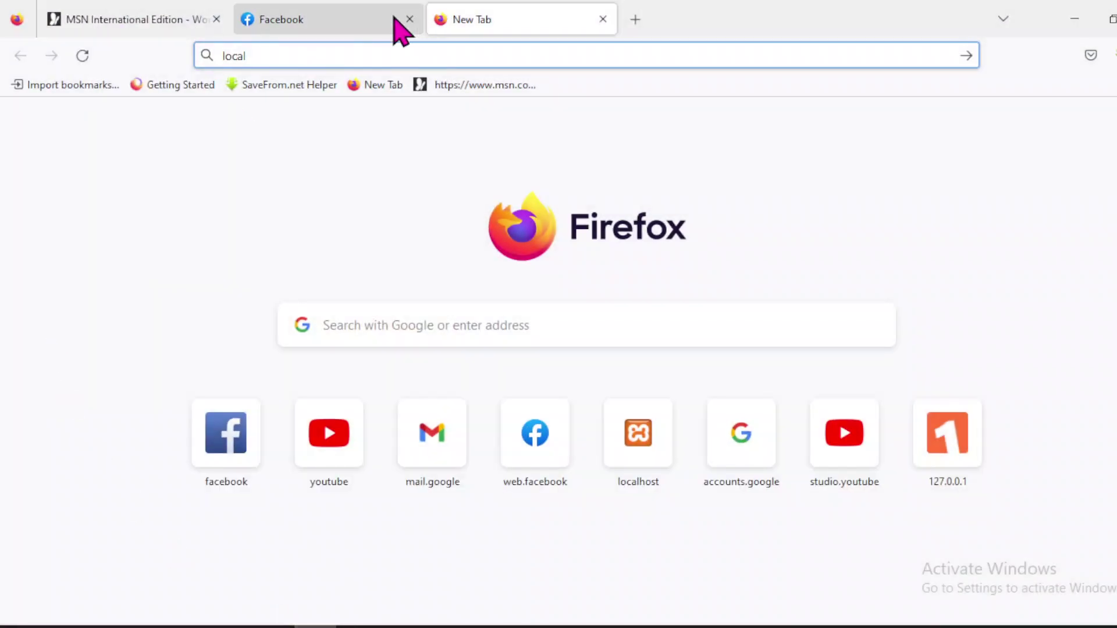
{"action": "left_click", "coordinate": [262, 56]}
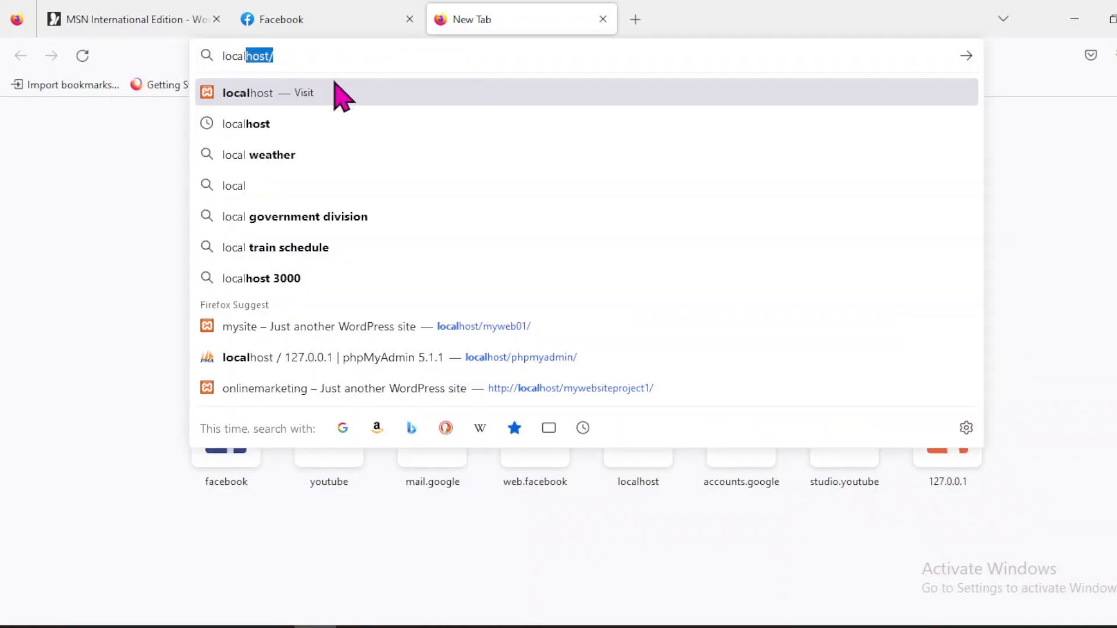
{"action": "left_click", "coordinate": [296, 58]}
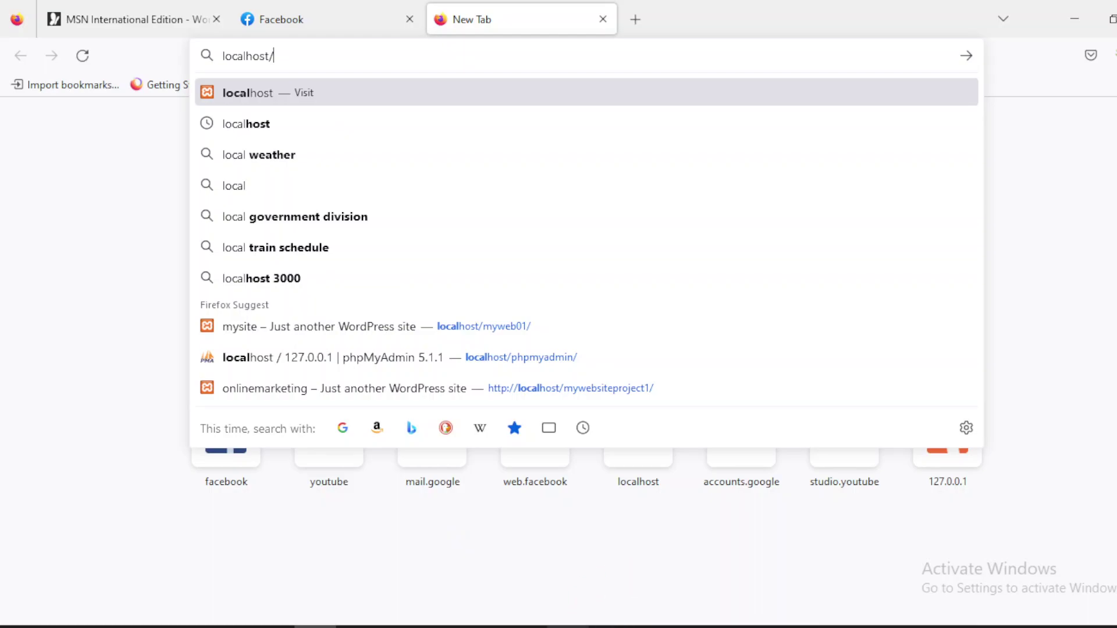
{"action": "key", "text": "Escape"}
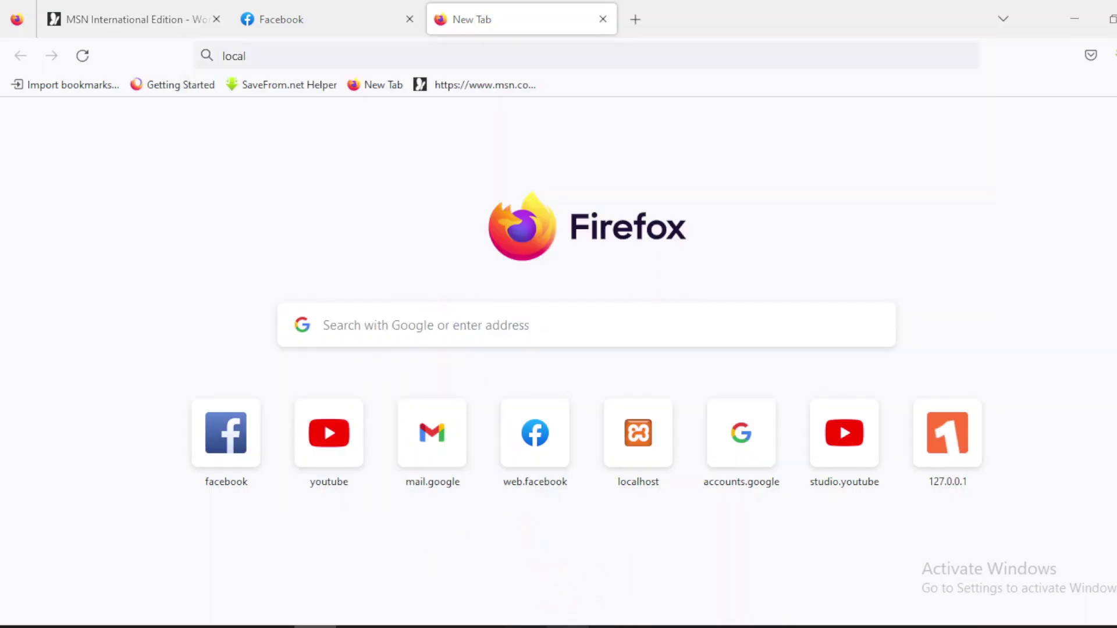
Step: Open the C:\xampp\htdocs folder in File Explorer and sort its contents by date modified, with the newest folders first
{"action": "key", "text": "super+e"}
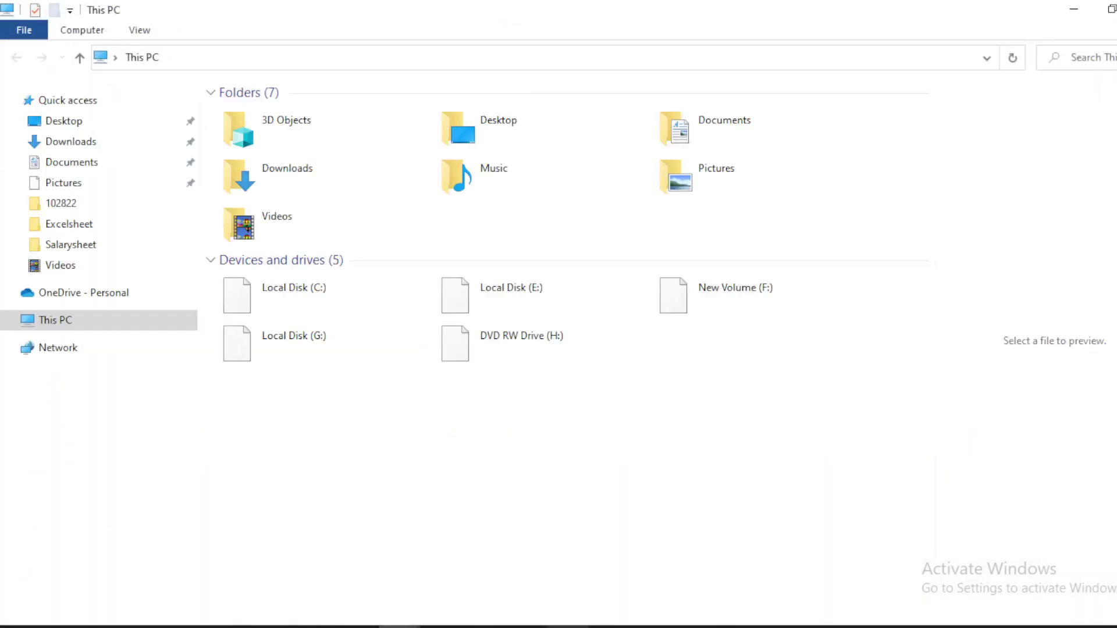
{"action": "double_click", "coordinate": [257, 307]}
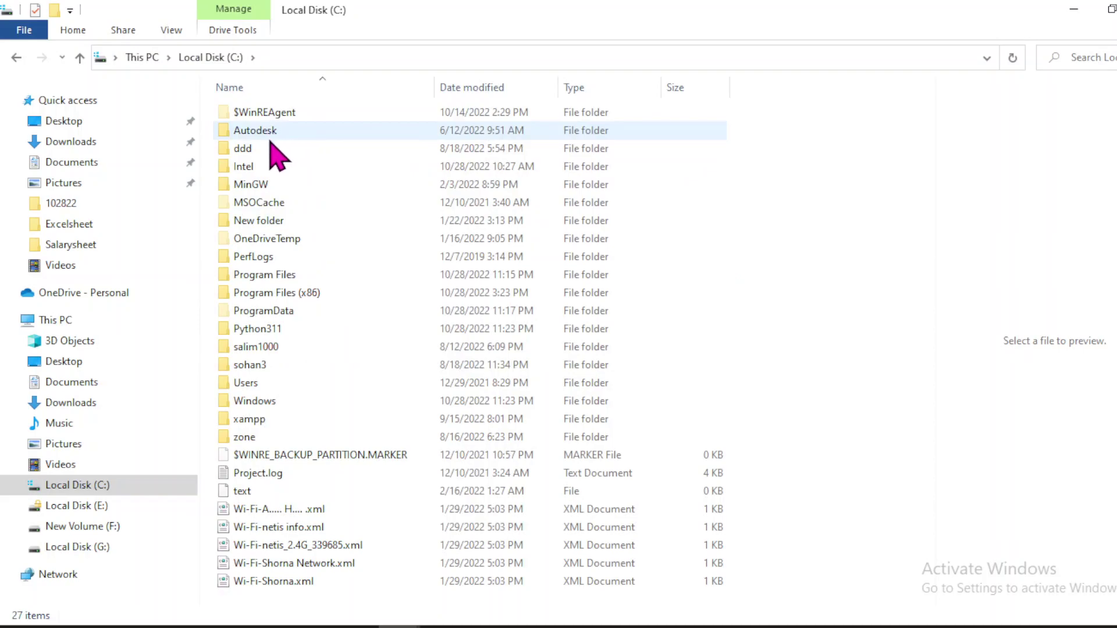
{"action": "double_click", "coordinate": [254, 421]}
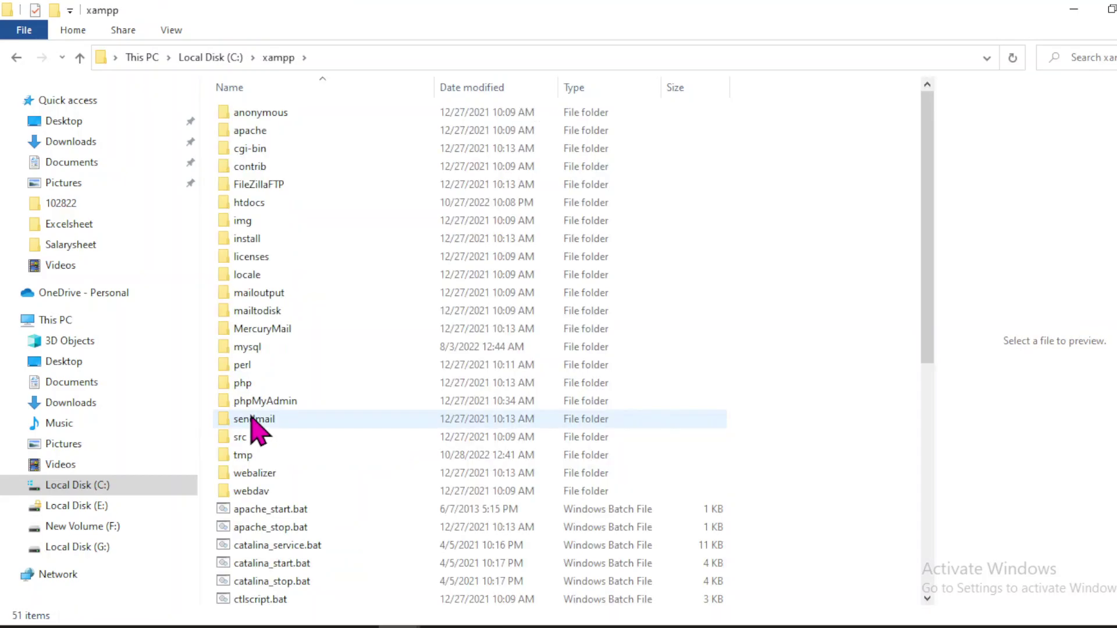
{"action": "double_click", "coordinate": [241, 205]}
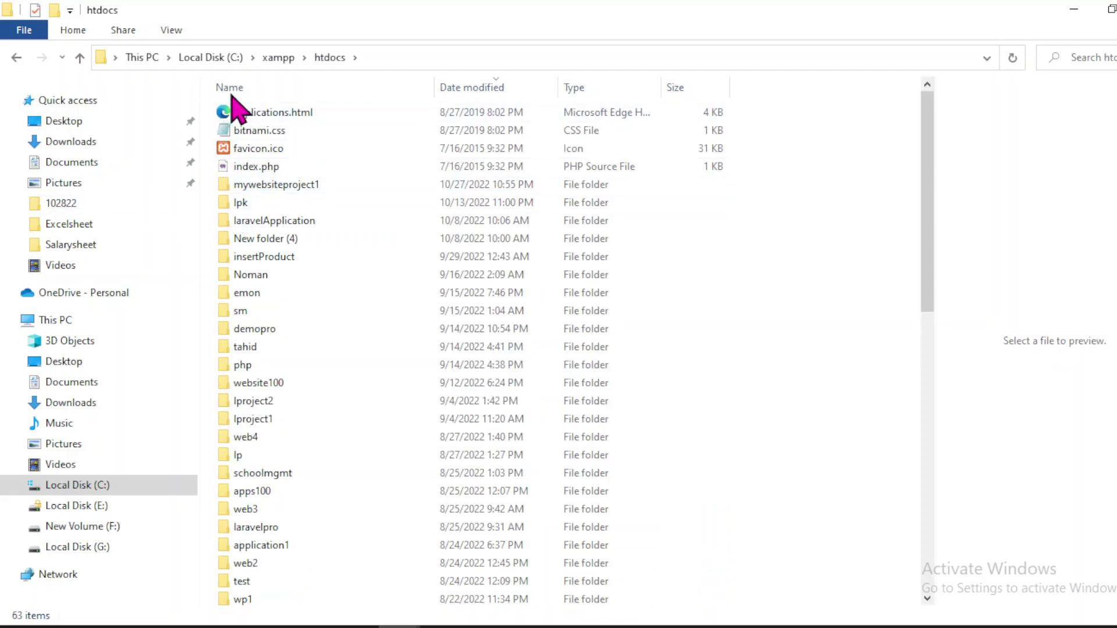
{"action": "left_click", "coordinate": [467, 87]}
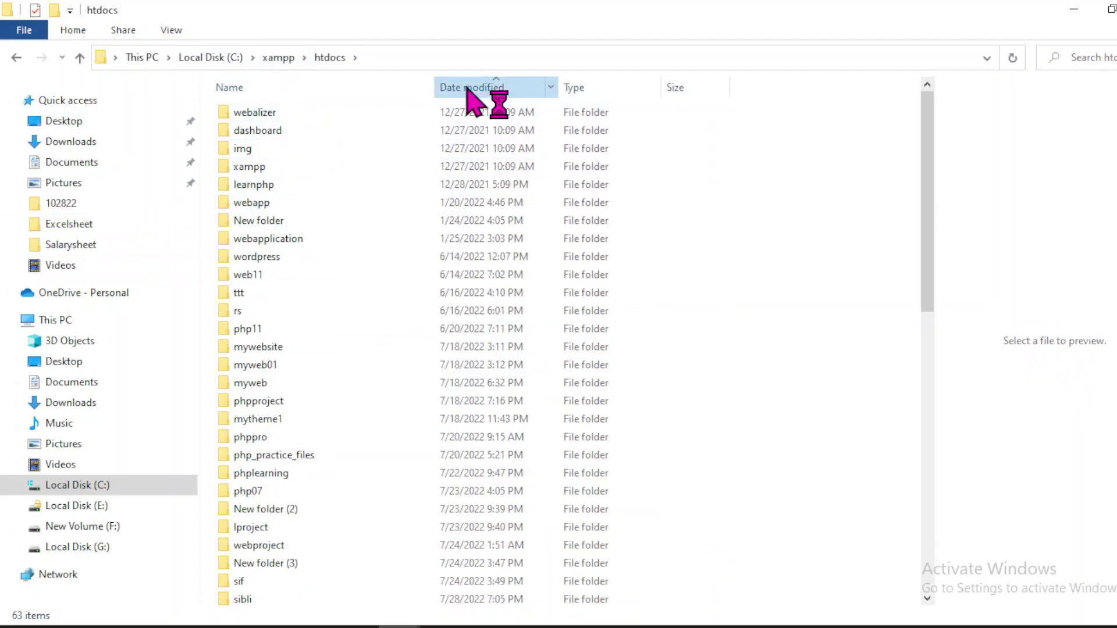
{"action": "left_click", "coordinate": [467, 89]}
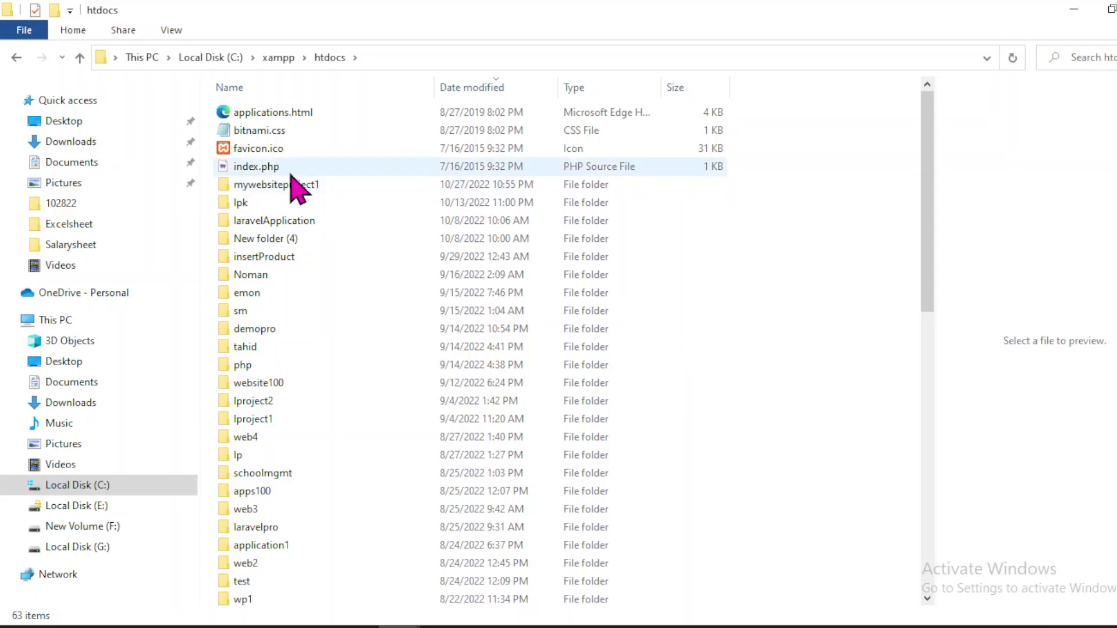
{"action": "mouse_move", "coordinate": [274, 189]}
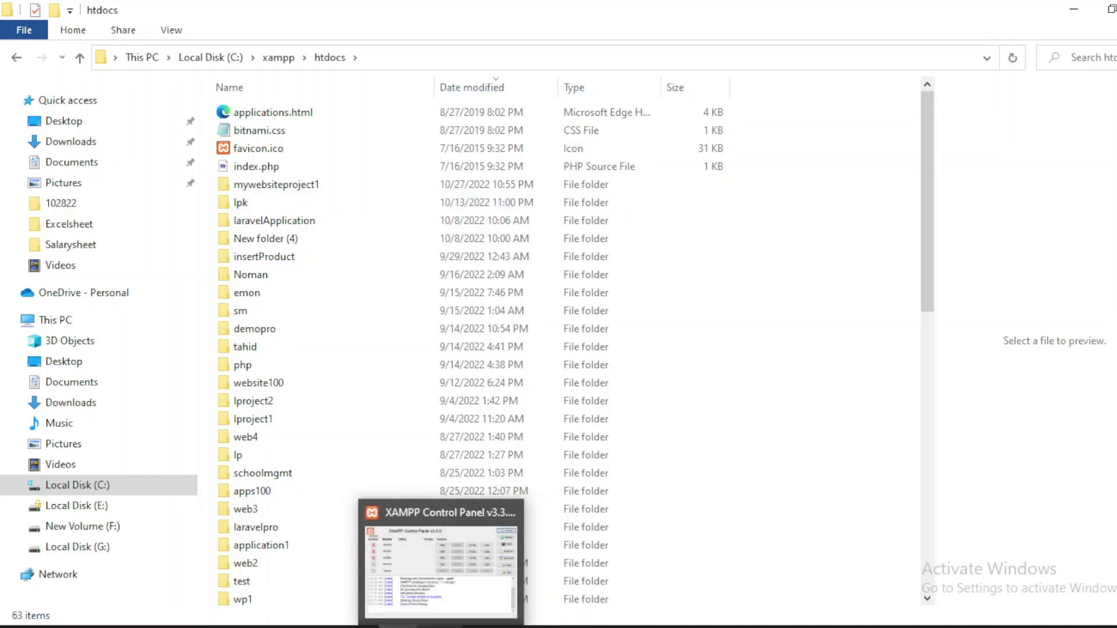
Step: Switch to the XAMPP Control Panel and start the Apache and MySQL modules
{"action": "left_click", "coordinate": [441, 627]}
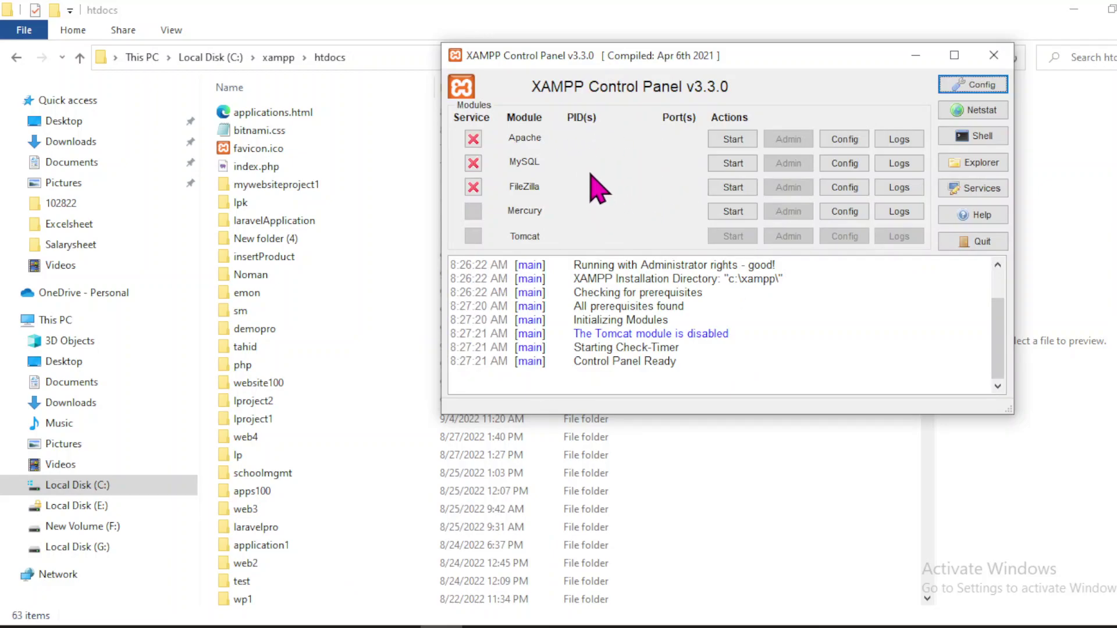
{"action": "left_click", "coordinate": [737, 138]}
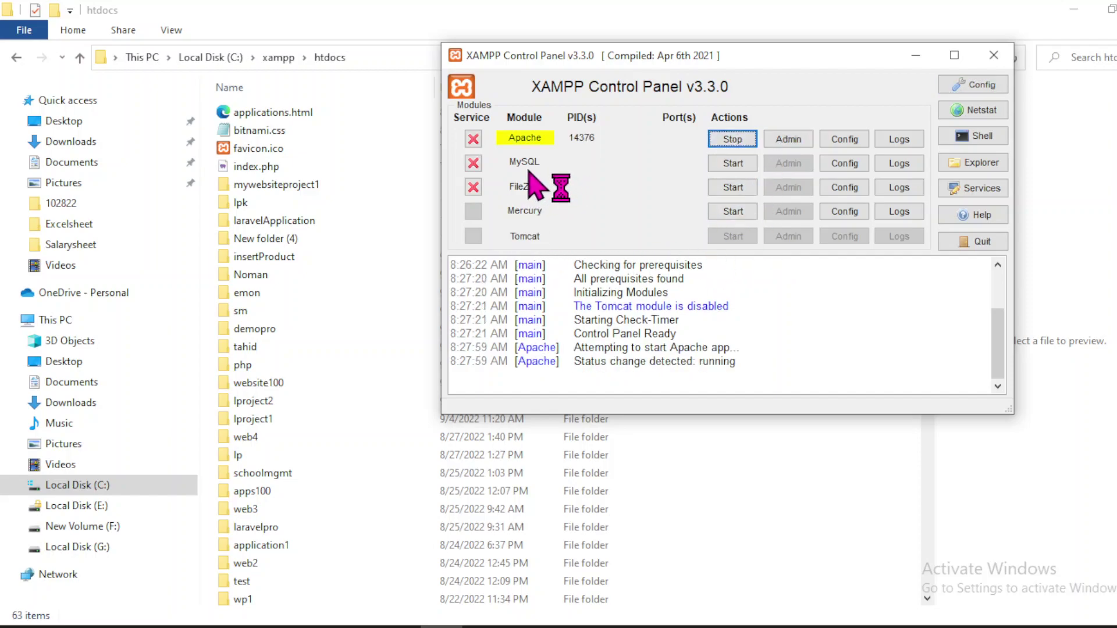
{"action": "left_click", "coordinate": [732, 165]}
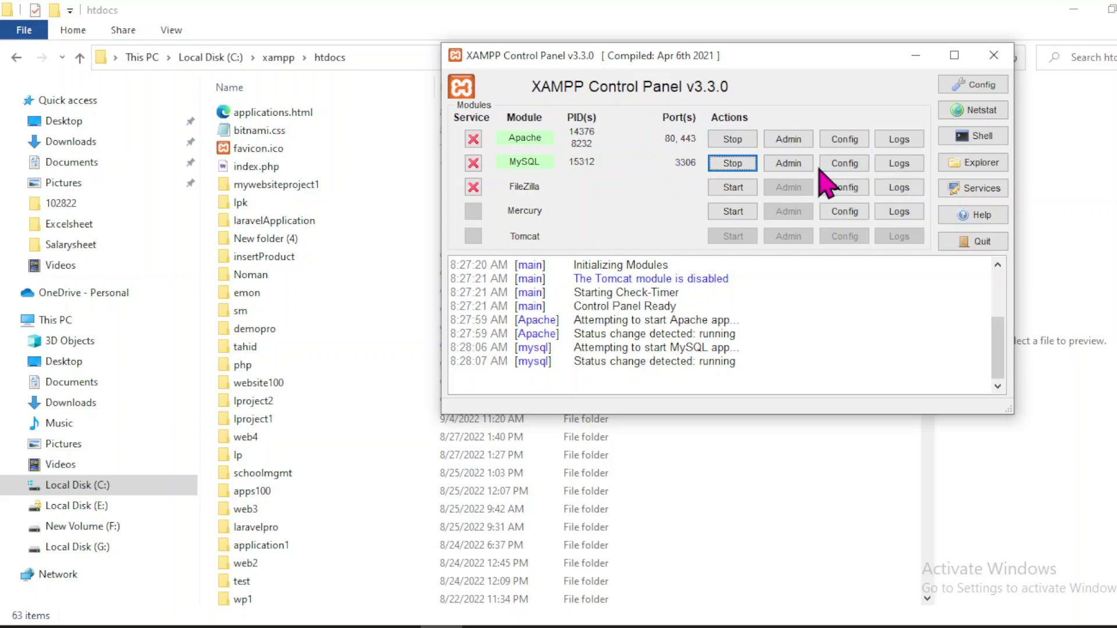
Step: Open MySQL's my.ini configuration file, look through its settings, close it and minimize the control panel
{"action": "left_click", "coordinate": [852, 164]}
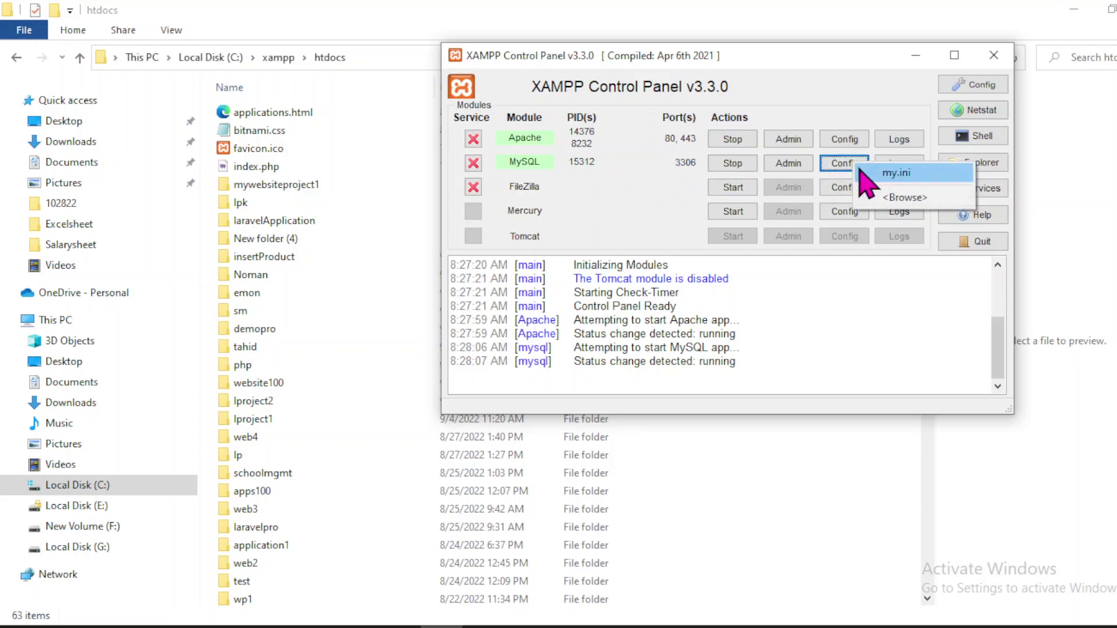
{"action": "left_click", "coordinate": [899, 174]}
{"action": "scroll", "coordinate": [768, 378], "scroll_direction": "down", "scroll_amount": 10}
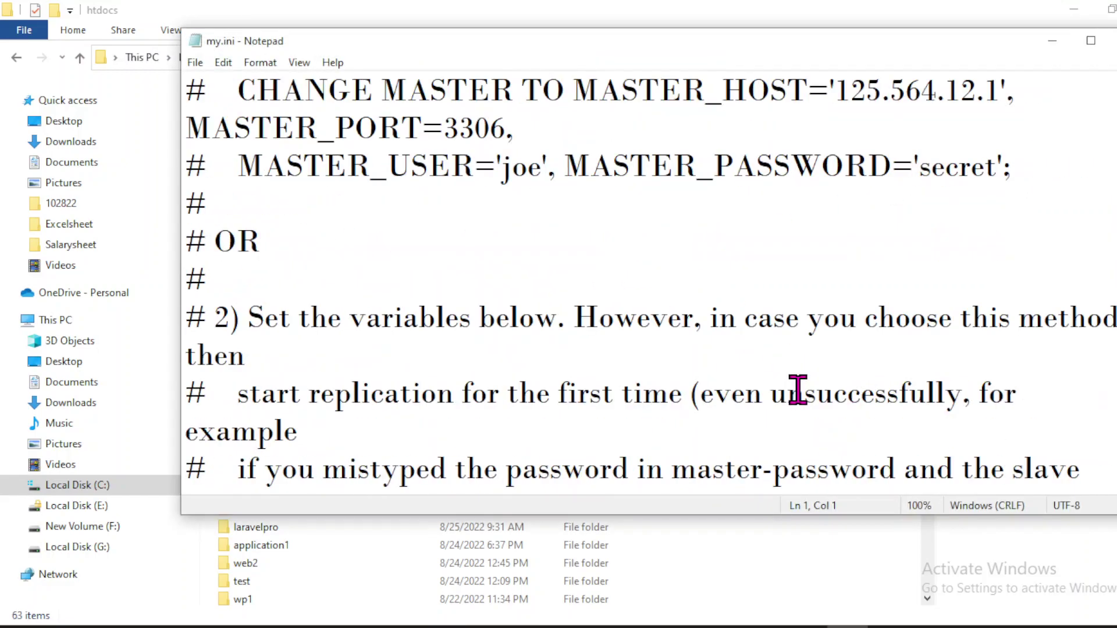
{"action": "scroll", "coordinate": [798, 390], "scroll_direction": "down", "scroll_amount": 5}
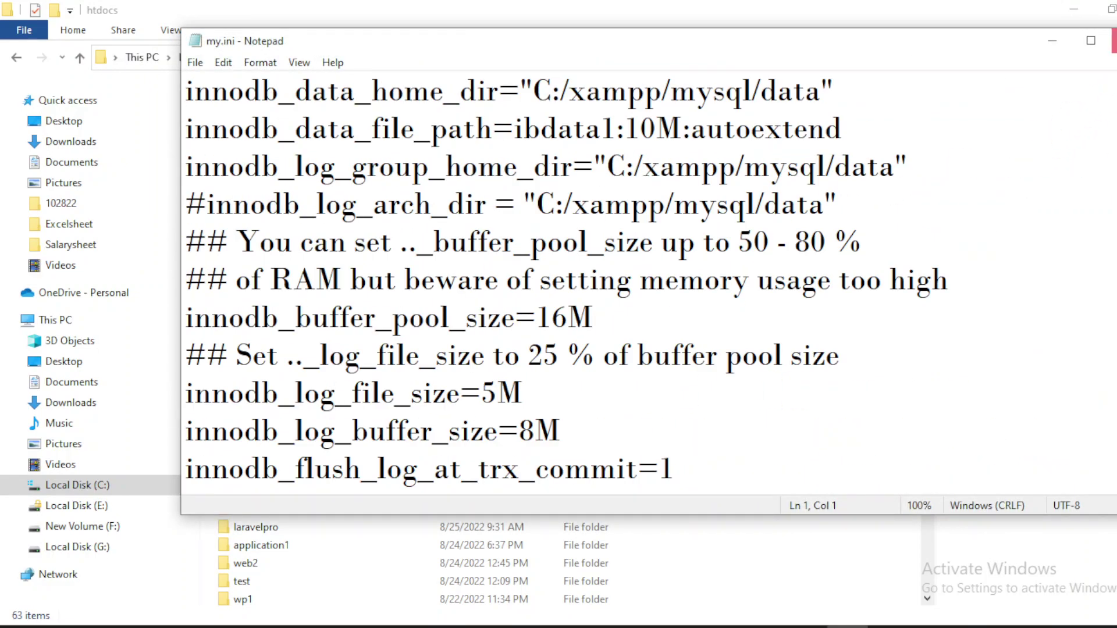
{"action": "left_click", "coordinate": [1114, 41]}
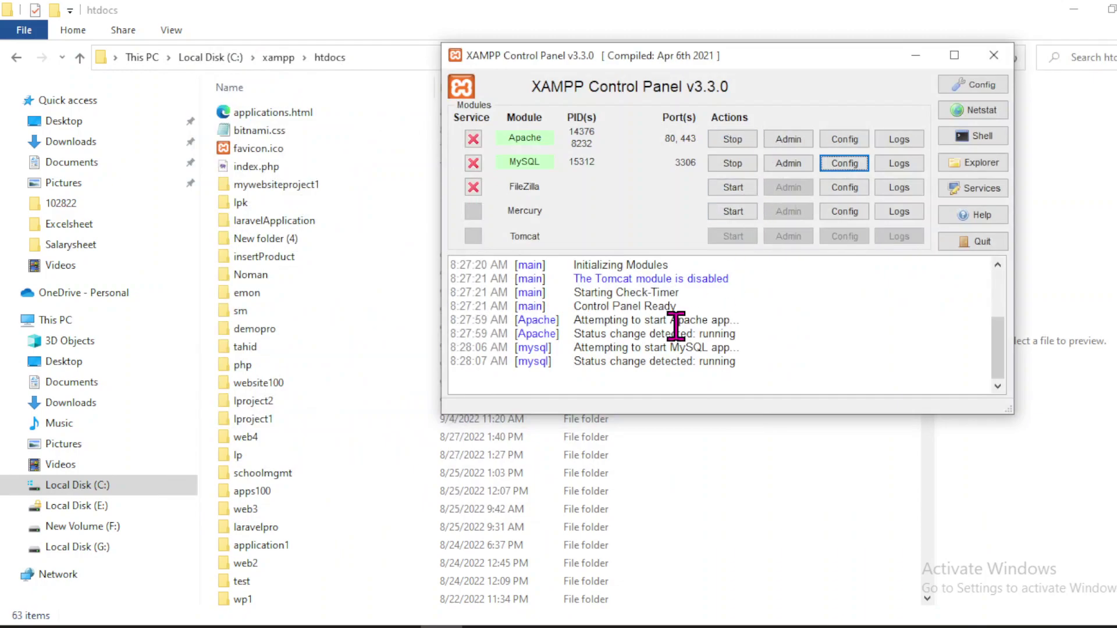
{"action": "left_click", "coordinate": [925, 53]}
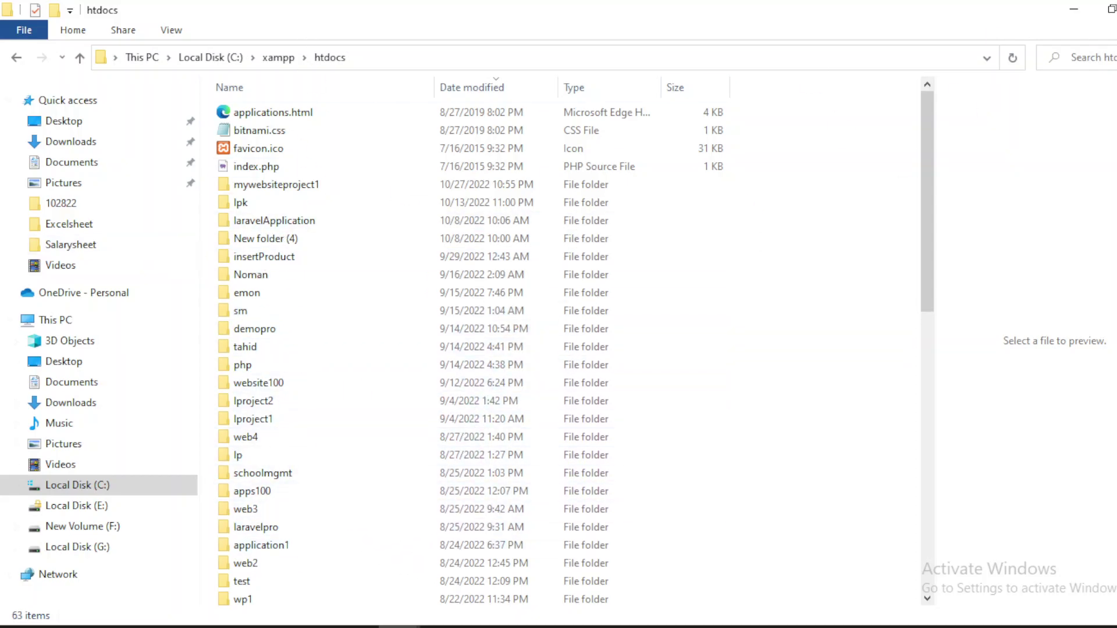
Step: Switch to Firefox and load the local site at localhost/mywebsiteproject1
{"action": "left_click", "coordinate": [55, 320]}
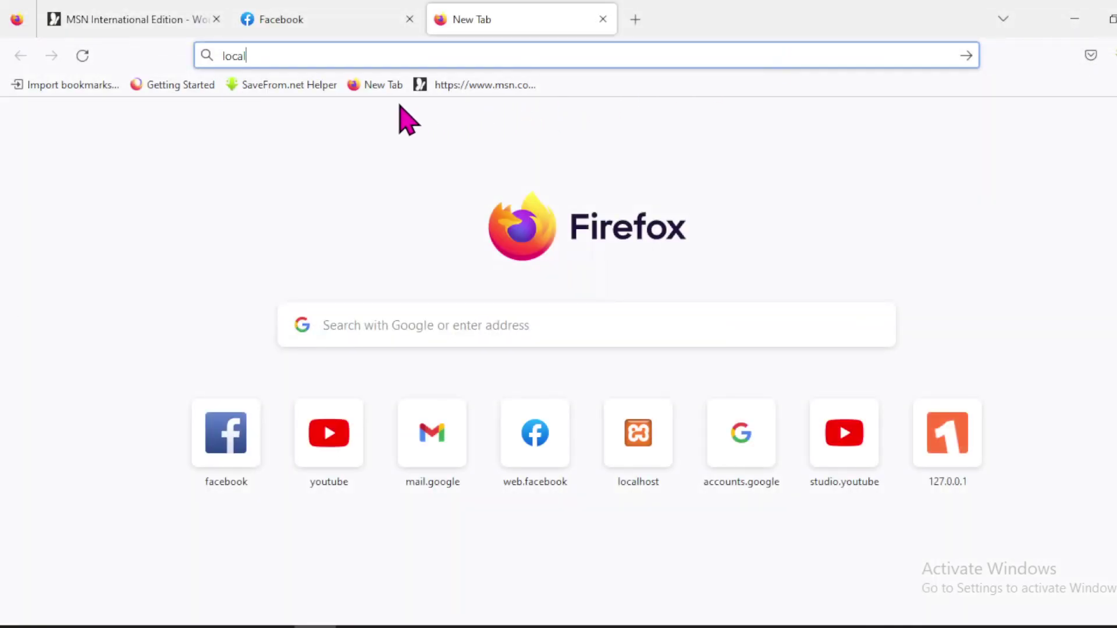
{"action": "left_click", "coordinate": [256, 54]}
{"action": "left_click", "coordinate": [309, 56]}
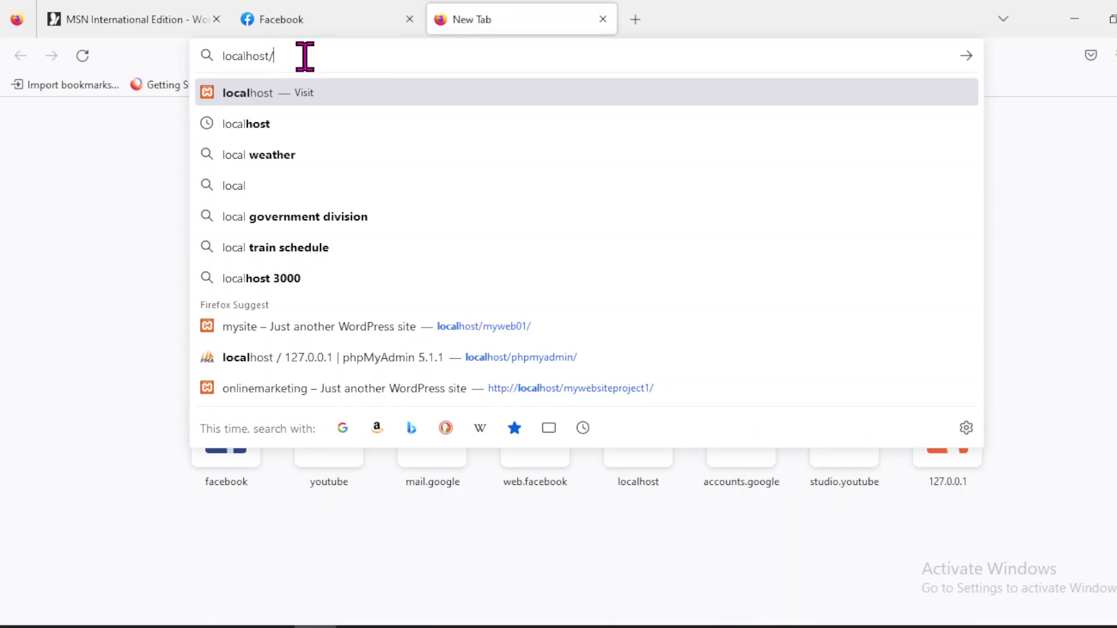
{"action": "type", "text": "mtwebsiteproject1"}
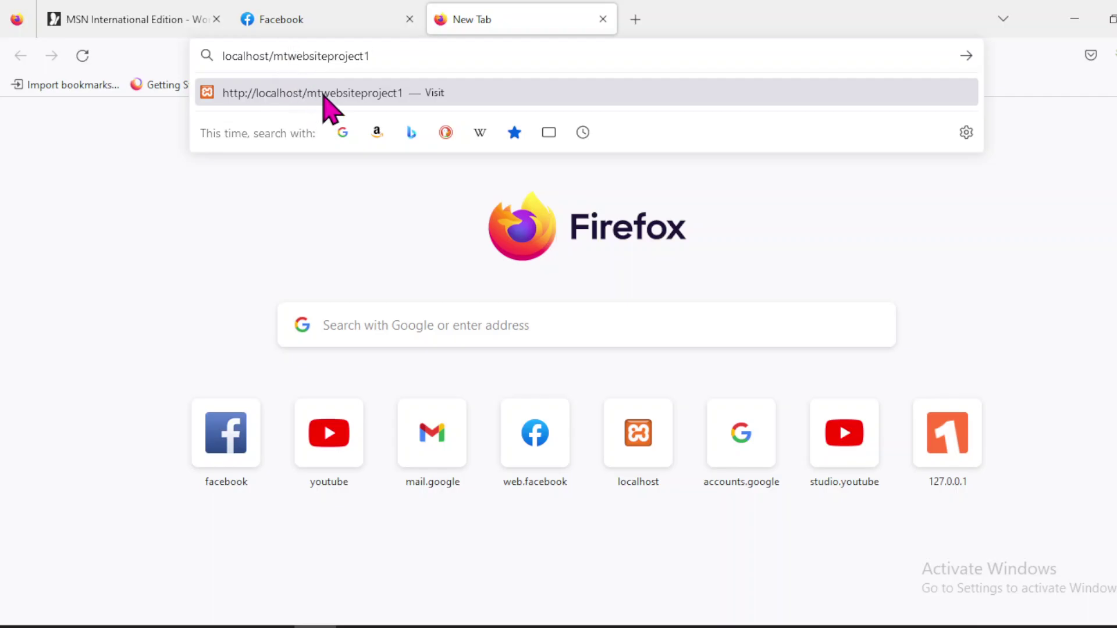
{"action": "key", "text": "BackSpace"}
{"action": "type", "text": "y"}
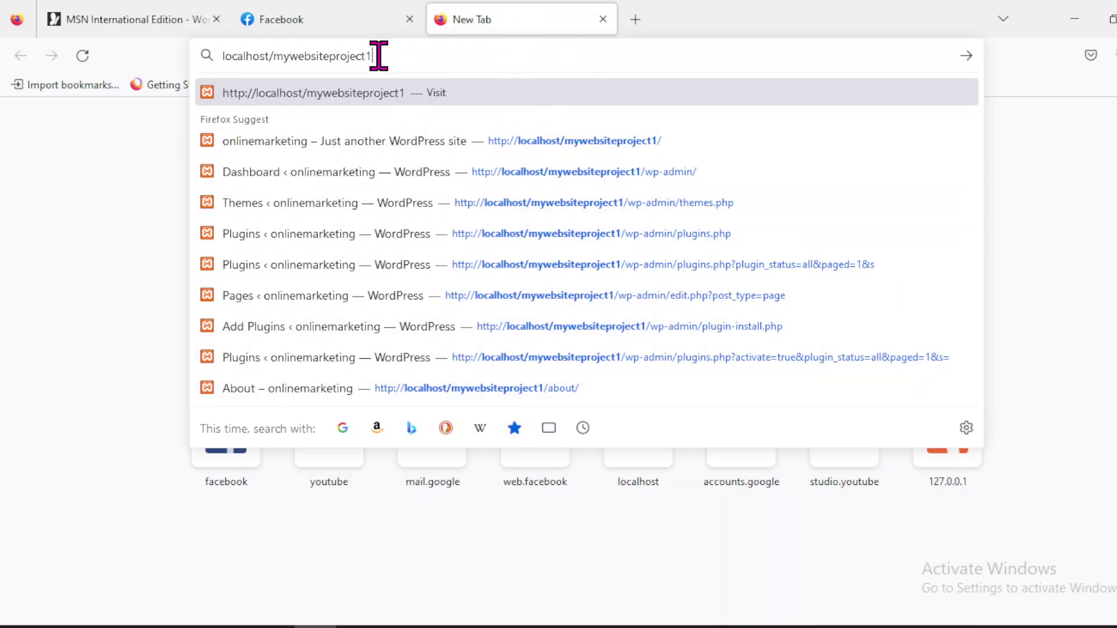
{"action": "left_click", "coordinate": [504, 91]}
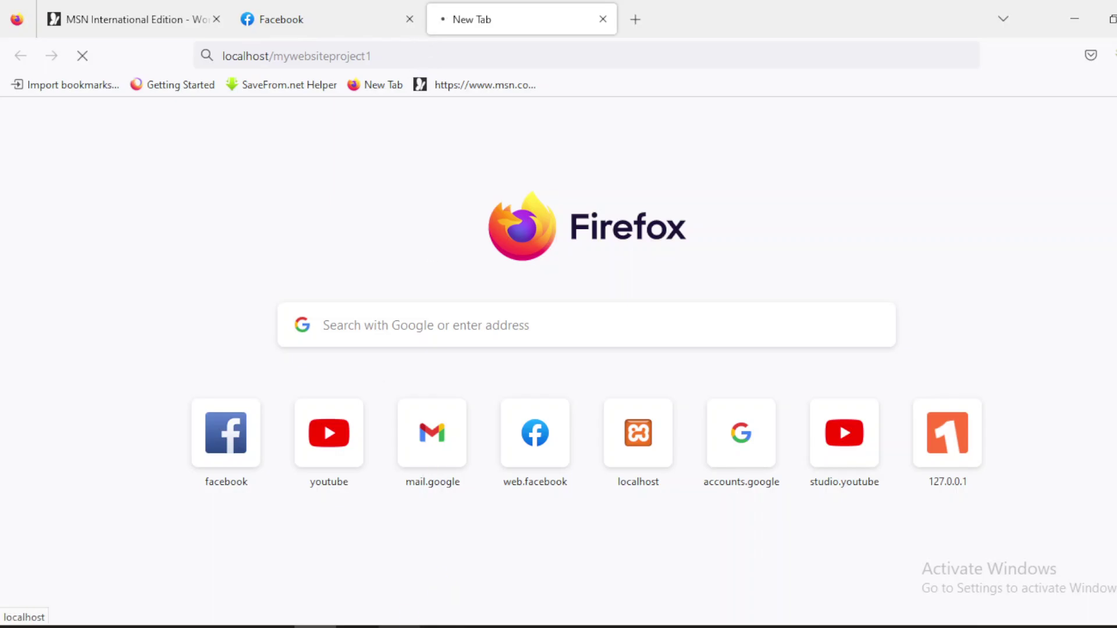
Step: Switch to the XAMPP Control Panel to check its log and the Apache and MySQL status, and minimize it again
{"action": "left_click", "coordinate": [436, 616]}
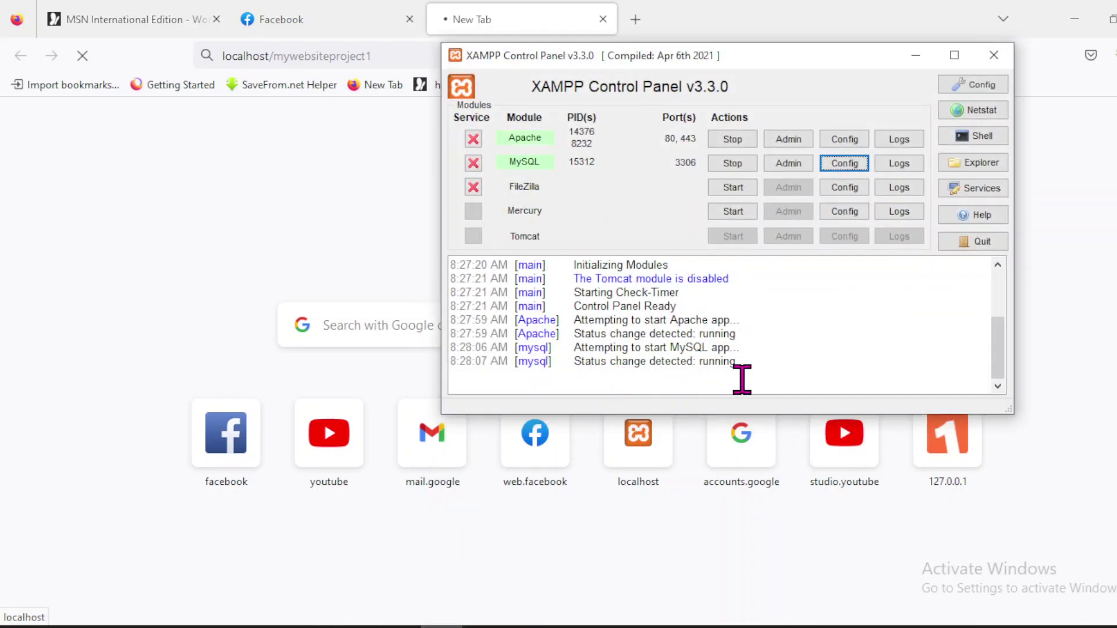
{"action": "left_click", "coordinate": [754, 357]}
{"action": "left_click_drag", "start_coordinate": [754, 357], "coordinate": [595, 235]}
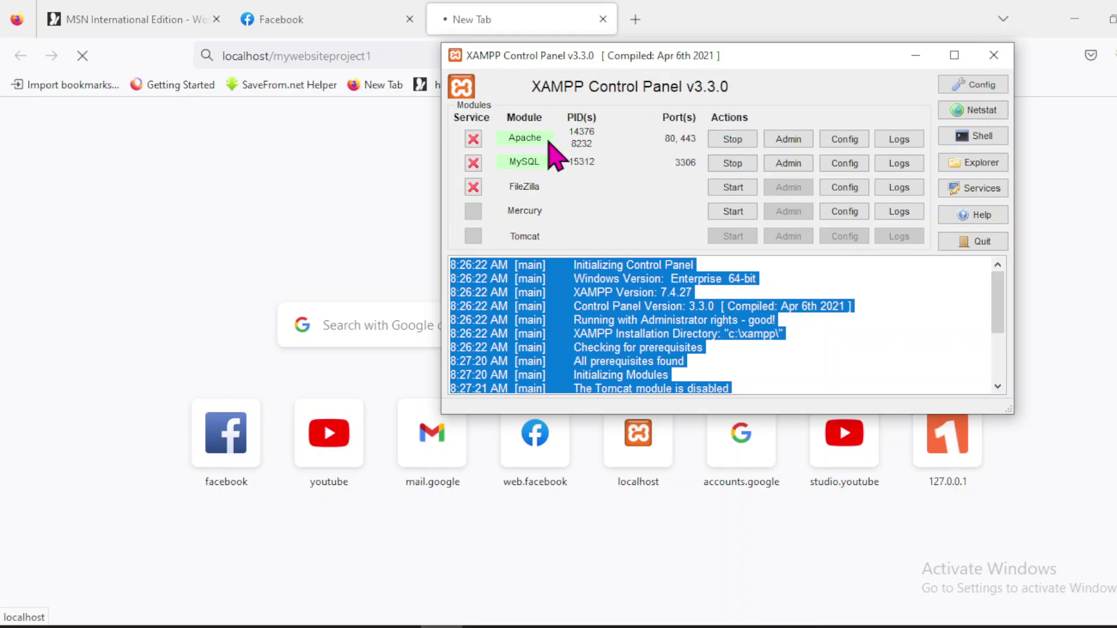
{"action": "left_click", "coordinate": [915, 55]}
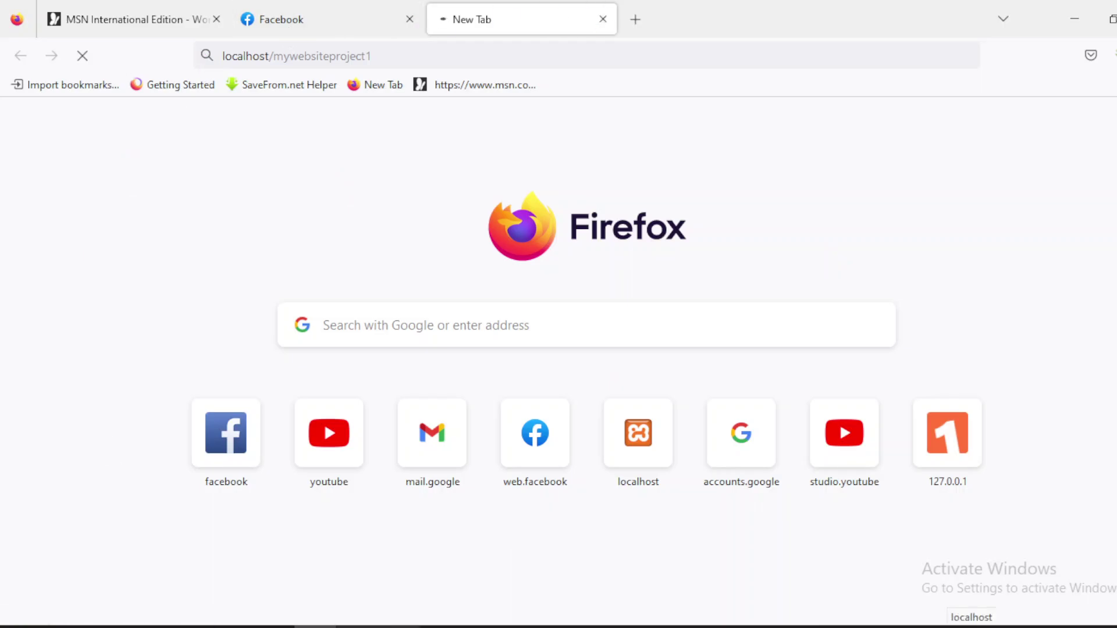
Step: Look through the loaded home page of the local site, from the hero banner down to the Explore the World section
{"action": "key", "text": "alt+Tab"}
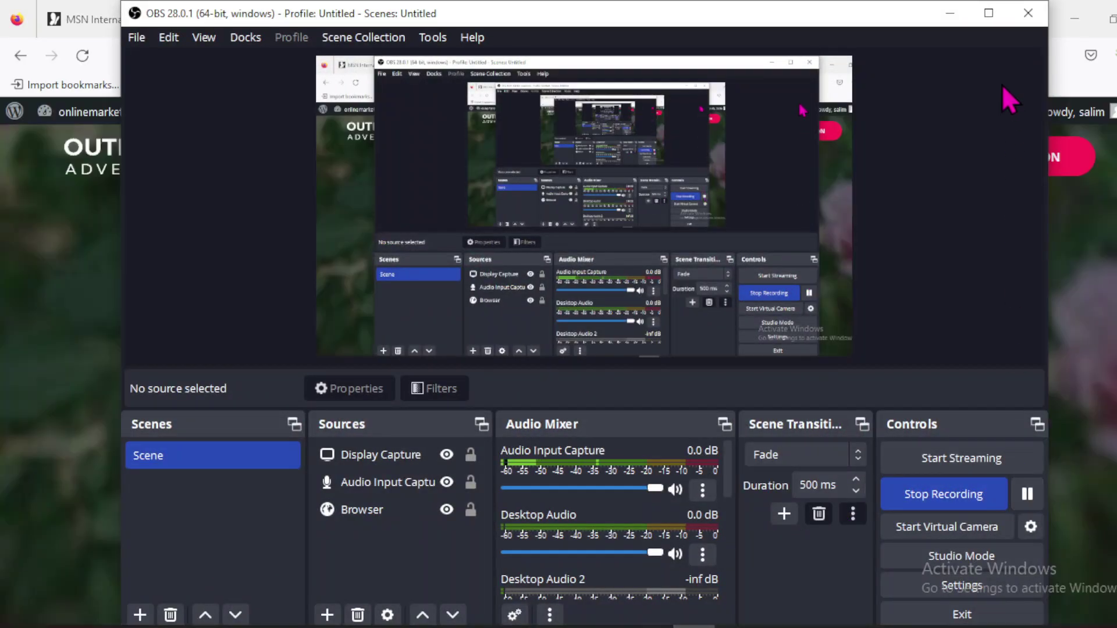
{"action": "left_click", "coordinate": [949, 14]}
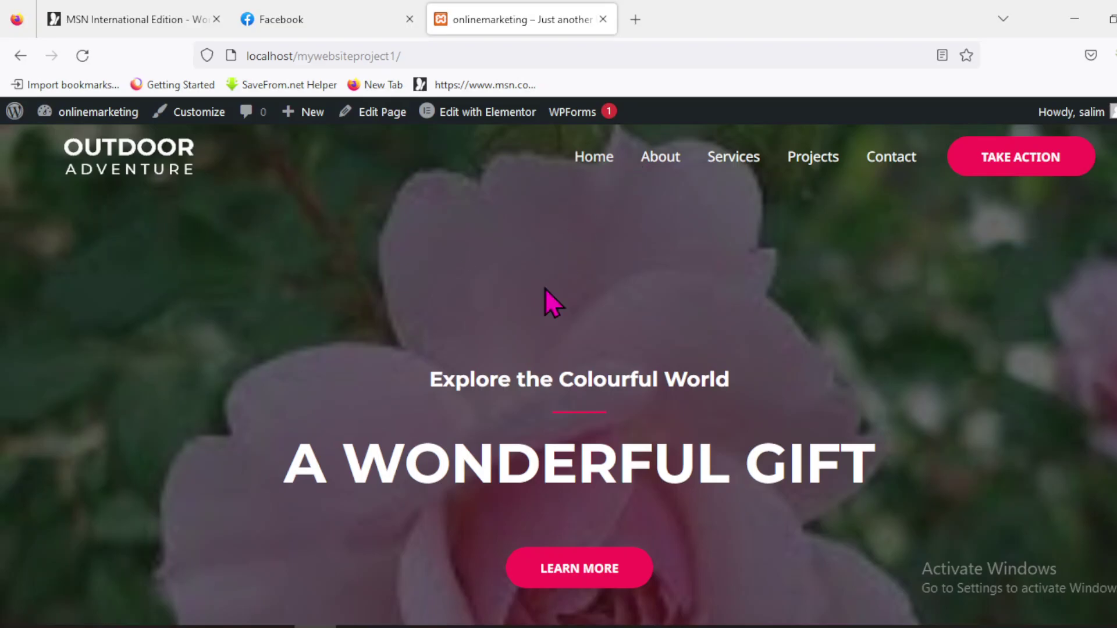
{"action": "scroll", "coordinate": [689, 376], "scroll_direction": "down", "scroll_amount": 15}
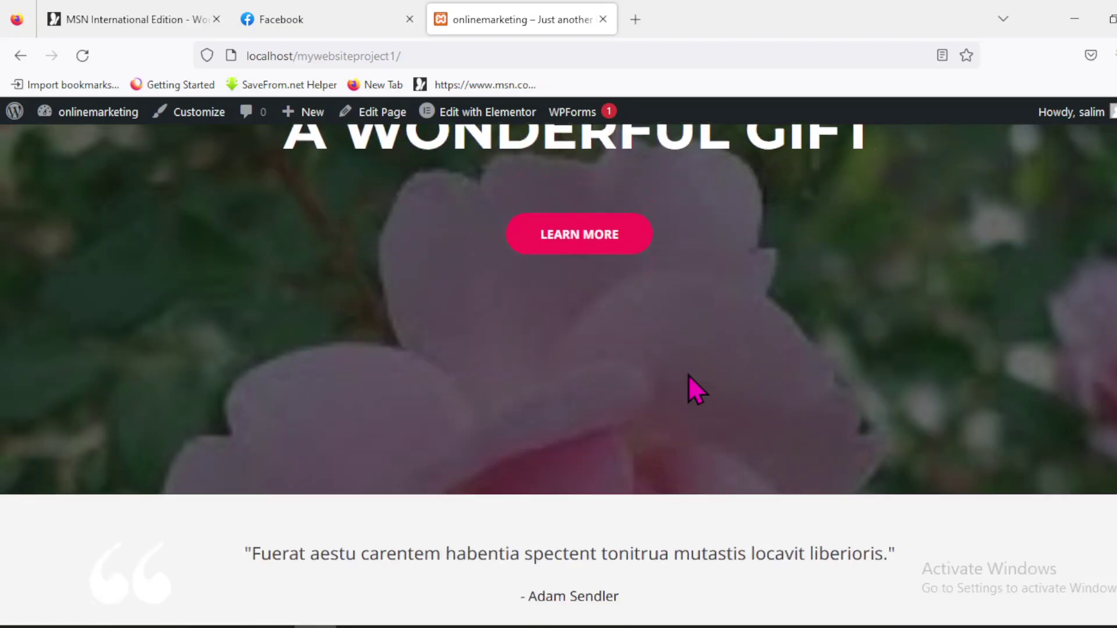
{"action": "scroll", "coordinate": [690, 378], "scroll_direction": "down", "scroll_amount": 15}
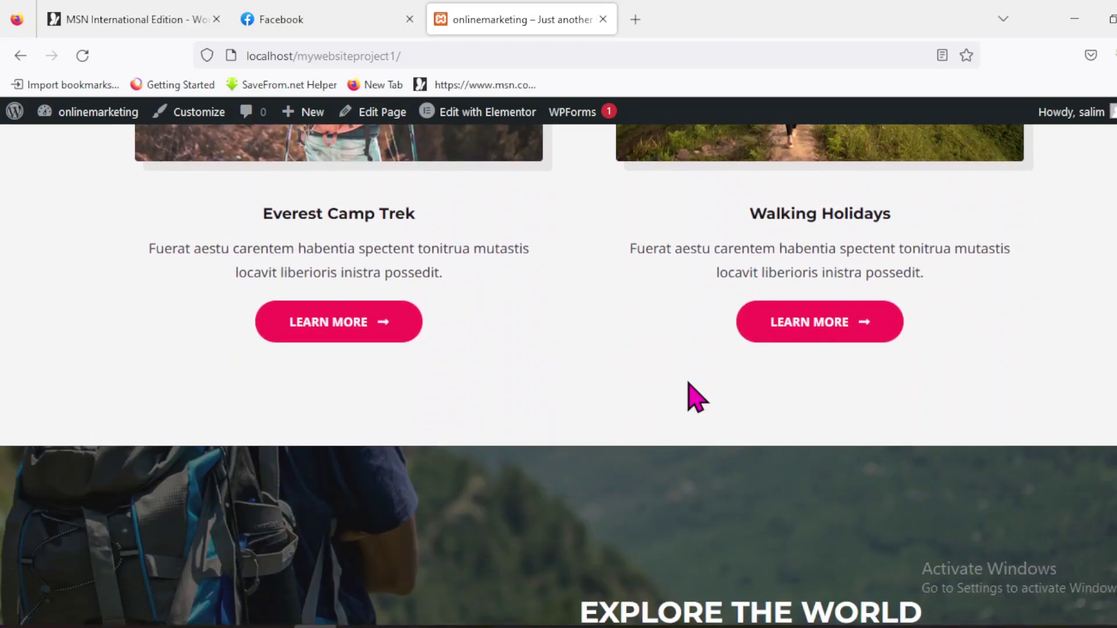
{"action": "scroll", "coordinate": [695, 415], "scroll_direction": "down", "scroll_amount": 3}
{"action": "scroll", "coordinate": [683, 424], "scroll_direction": "up", "scroll_amount": 20}
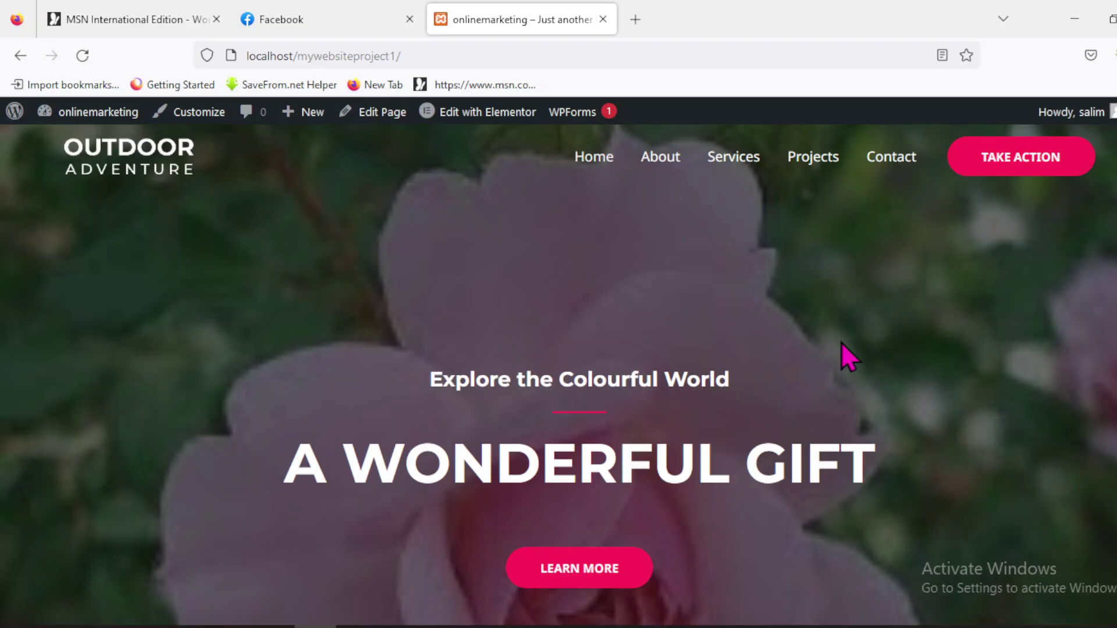
Step: Open the site's home page for editing in Elementor
{"action": "mouse_move", "coordinate": [455, 114]}
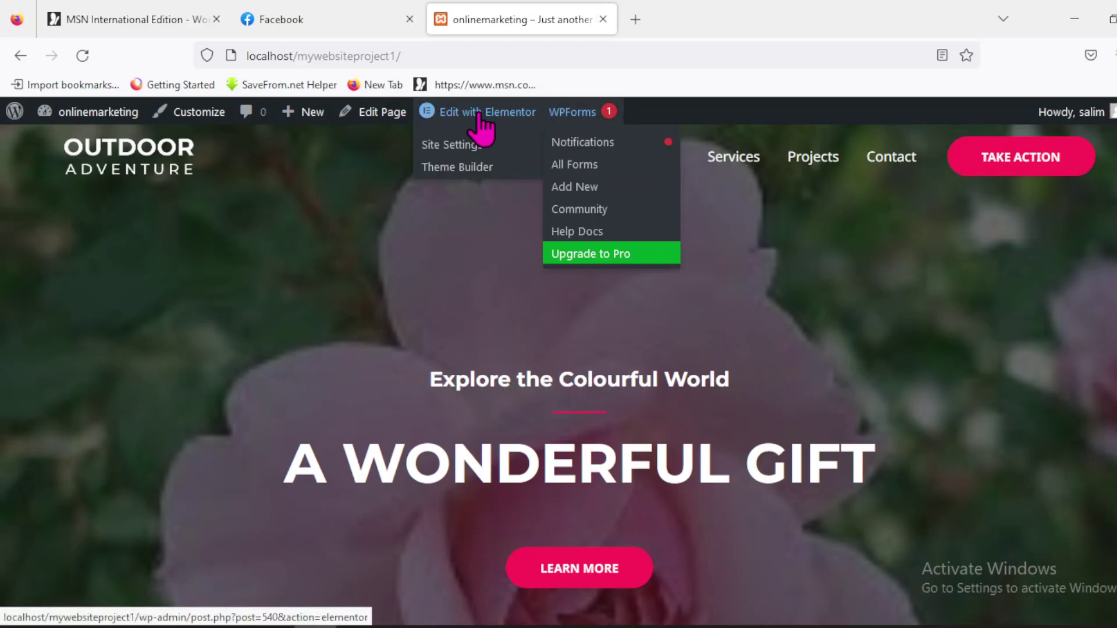
{"action": "left_click", "coordinate": [467, 117]}
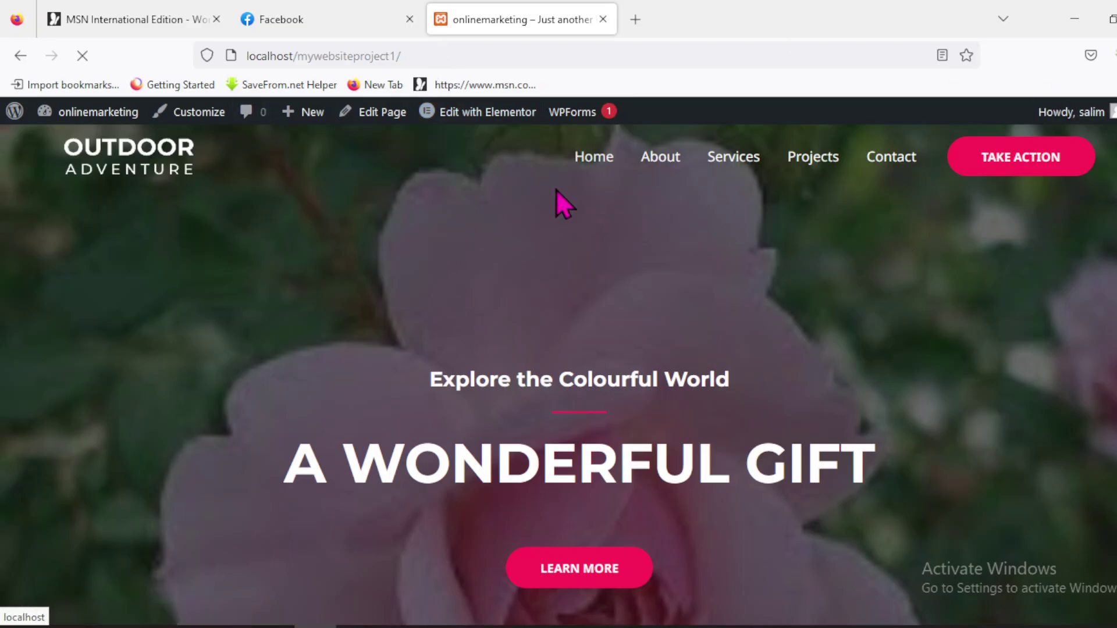
{"action": "mouse_move", "coordinate": [468, 125]}
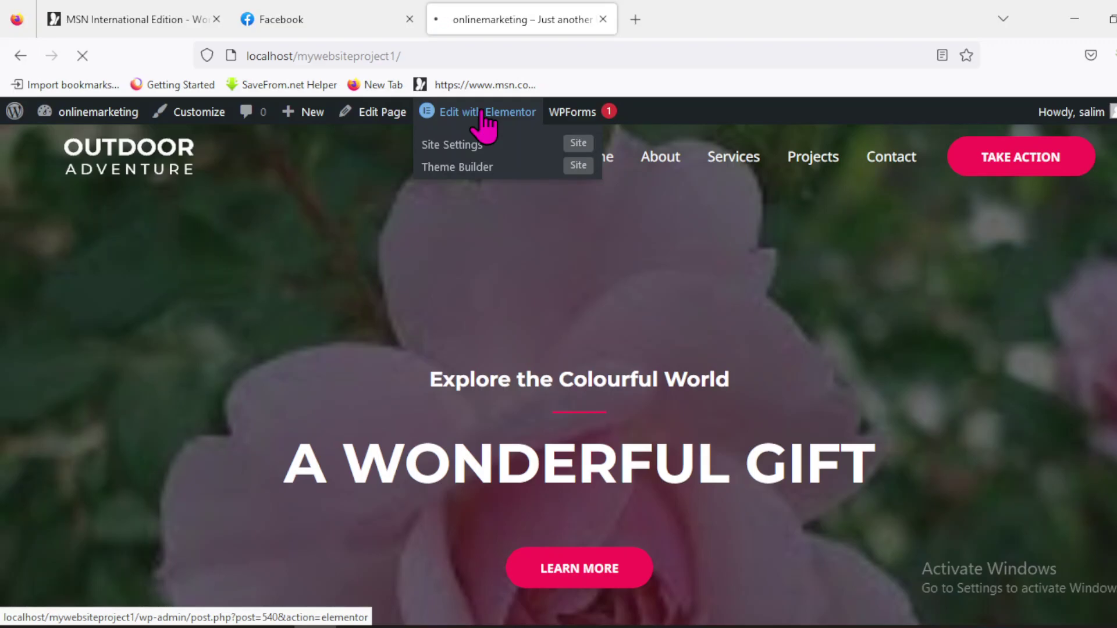
{"action": "left_click", "coordinate": [481, 111]}
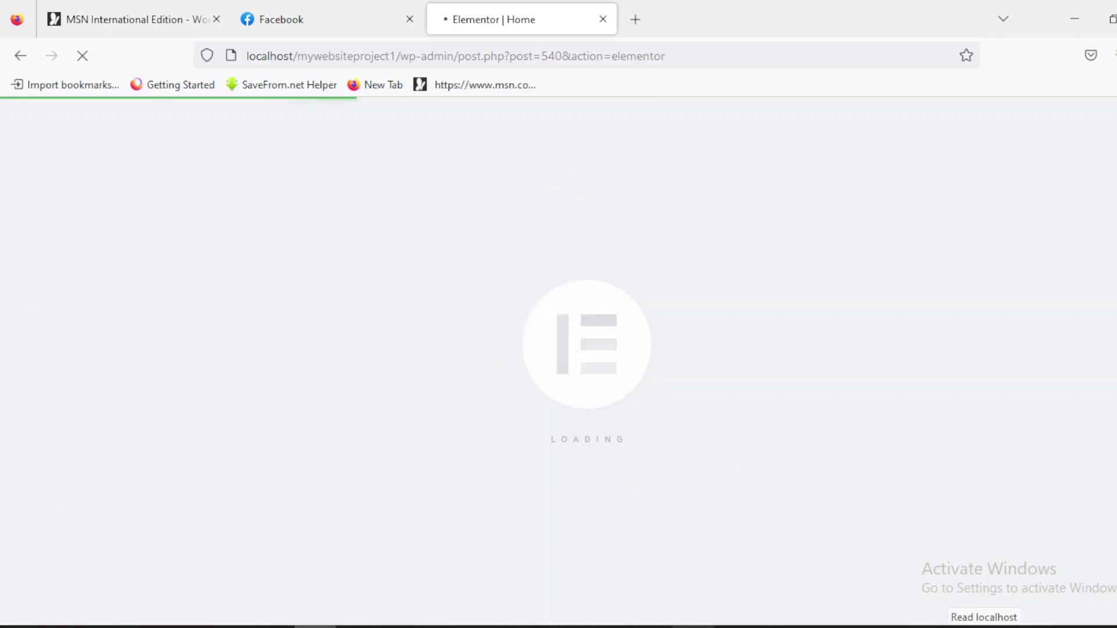
{"action": "key", "text": "alt+Tab"}
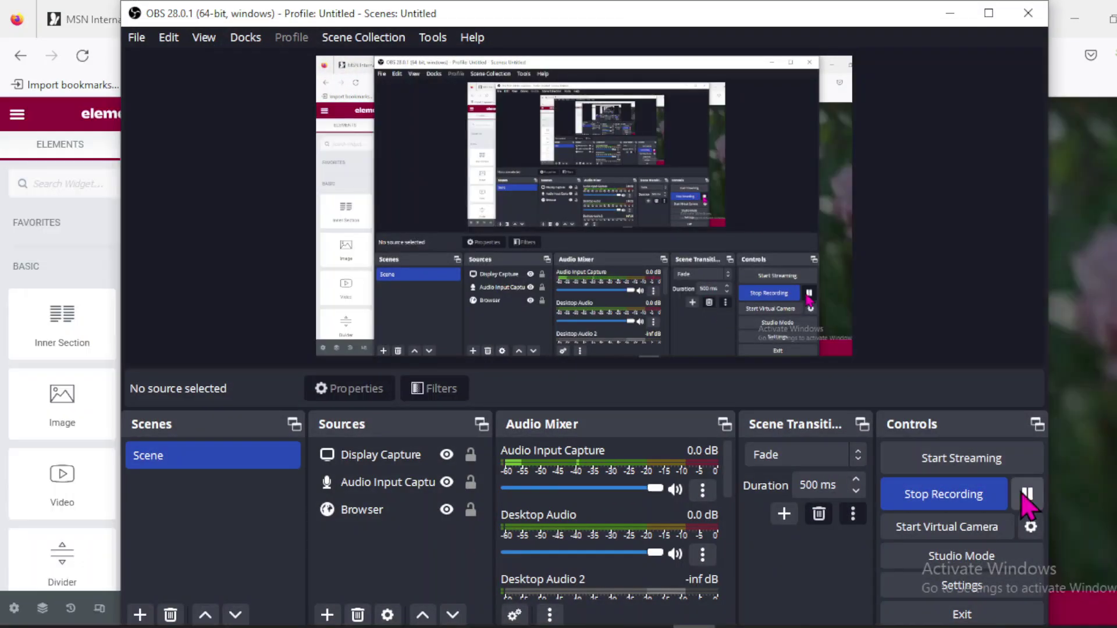
{"action": "left_click", "coordinate": [952, 13]}
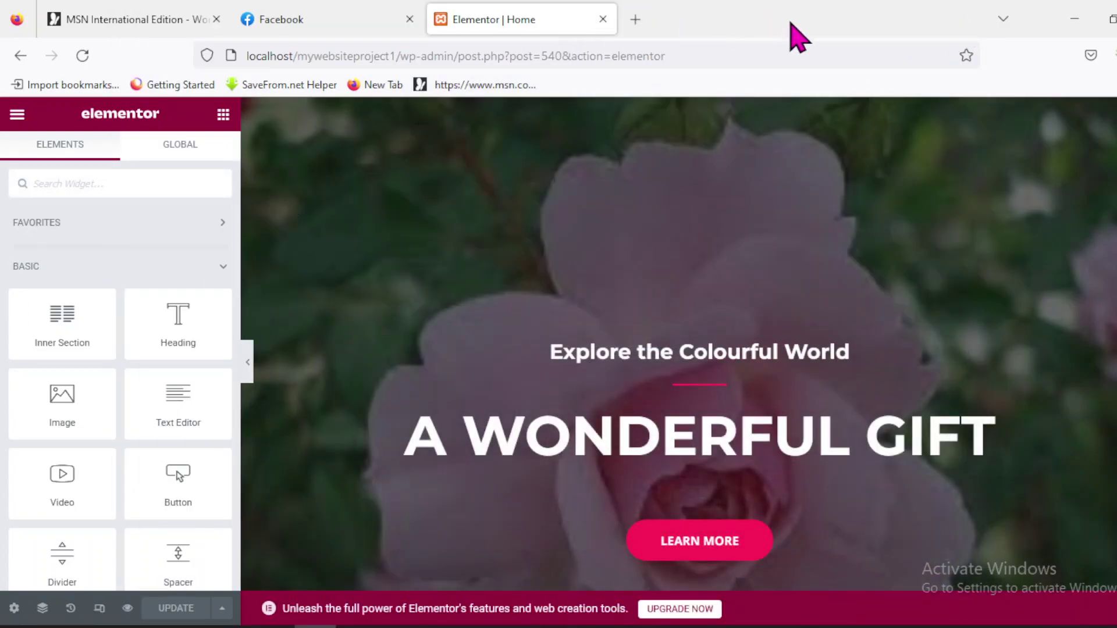
Step: Examine the available Elementor widgets and the home page's hero section in the editor
{"action": "scroll", "coordinate": [681, 308], "scroll_direction": "down", "scroll_amount": 5}
{"action": "scroll", "coordinate": [361, 299], "scroll_direction": "up", "scroll_amount": 5}
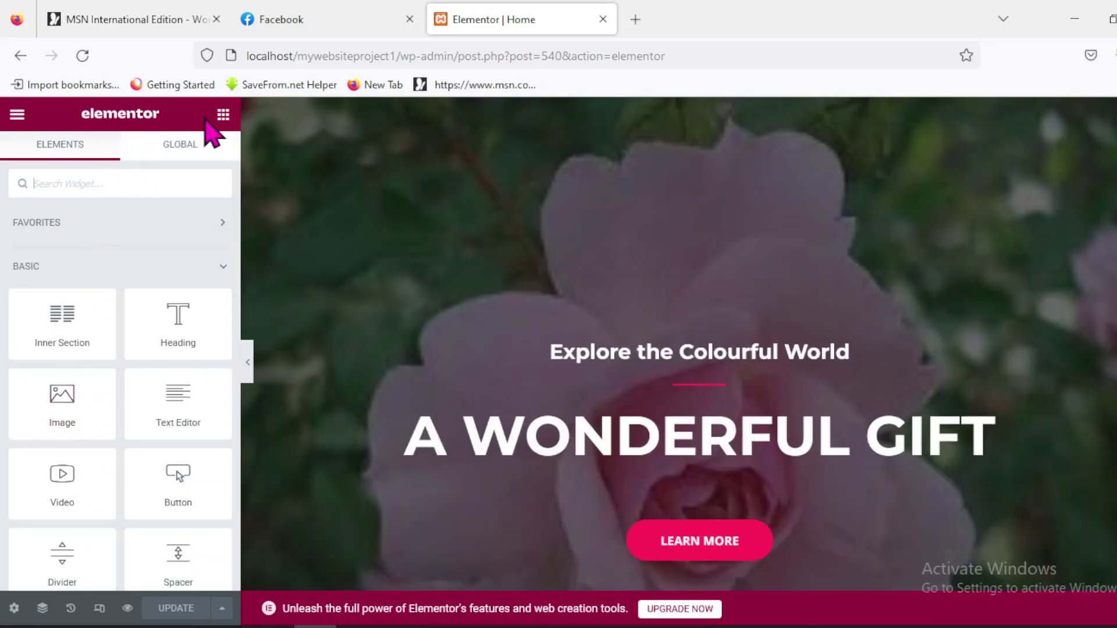
{"action": "scroll", "coordinate": [142, 299], "scroll_direction": "down", "scroll_amount": 15}
{"action": "scroll", "coordinate": [152, 379], "scroll_direction": "down", "scroll_amount": 10}
{"action": "scroll", "coordinate": [155, 416], "scroll_direction": "up", "scroll_amount": 20}
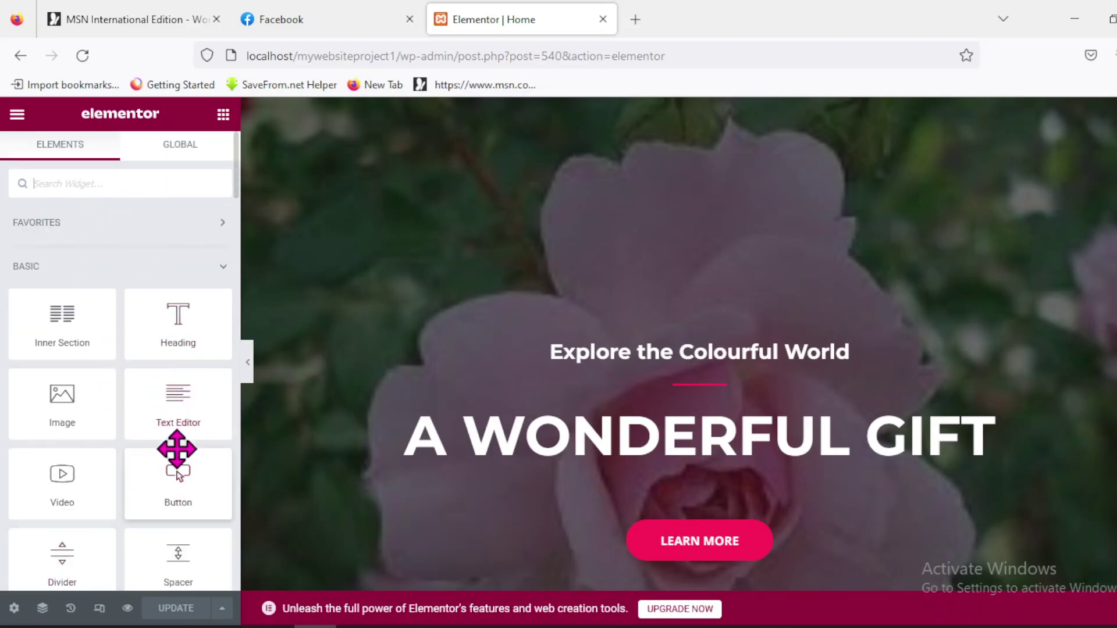
{"action": "scroll", "coordinate": [132, 475], "scroll_direction": "down", "scroll_amount": 12}
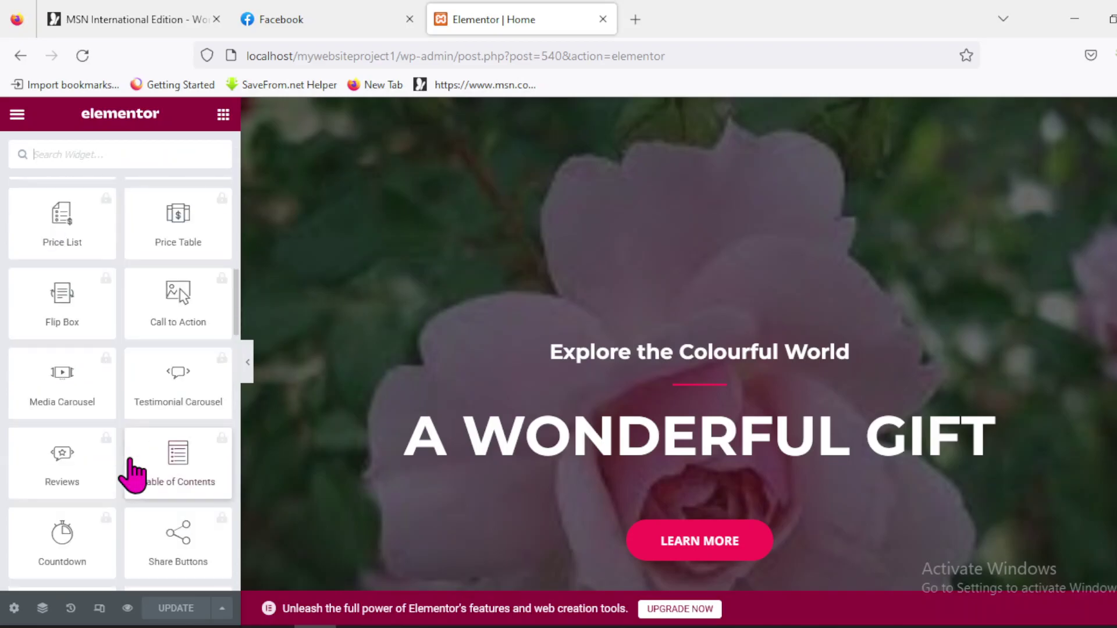
{"action": "scroll", "coordinate": [132, 474], "scroll_direction": "up", "scroll_amount": 8}
{"action": "scroll", "coordinate": [132, 475], "scroll_direction": "up", "scroll_amount": 6}
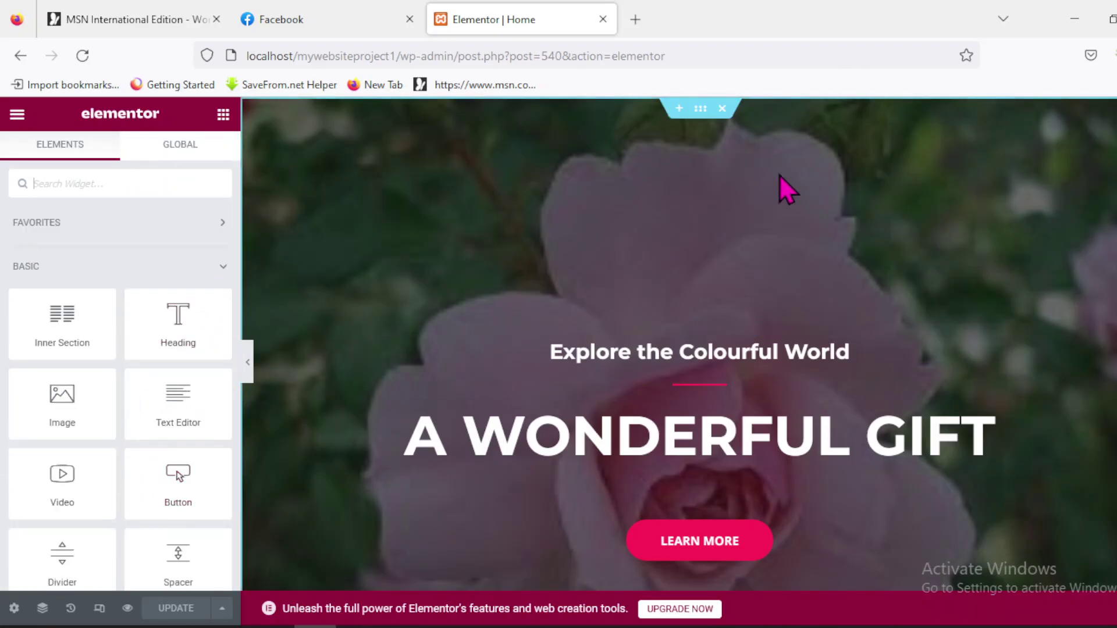
{"action": "scroll", "coordinate": [716, 303], "scroll_direction": "down", "scroll_amount": 10}
{"action": "scroll", "coordinate": [707, 361], "scroll_direction": "up", "scroll_amount": 10}
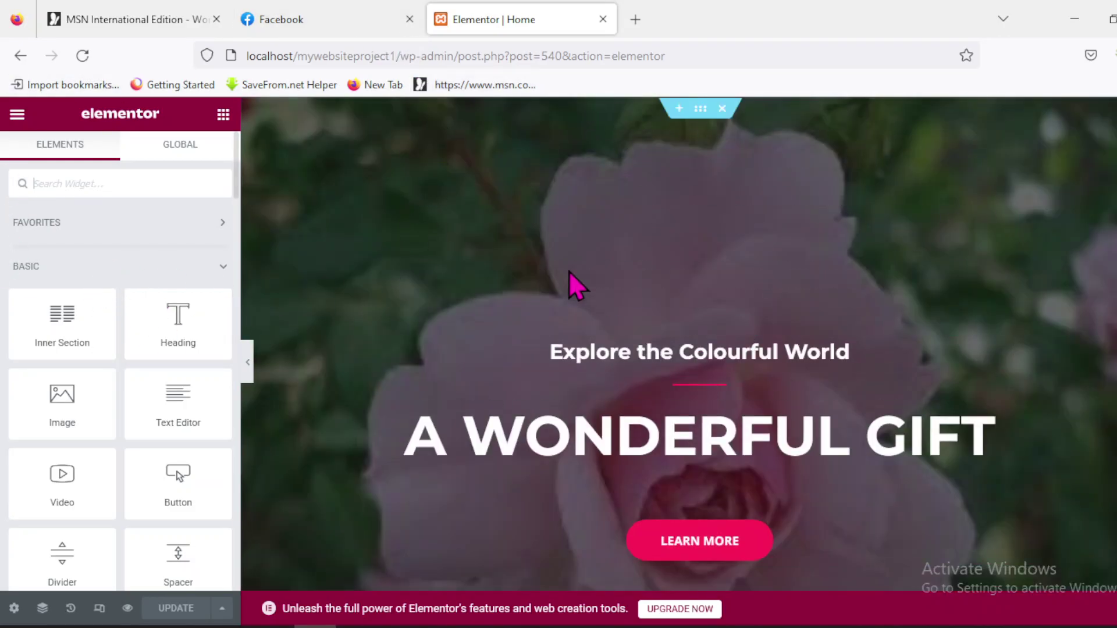
Step: Replace the hero section's background image with 13.gif uploaded from the Desktop pic2 folder, and update the page
{"action": "left_click", "coordinate": [700, 109]}
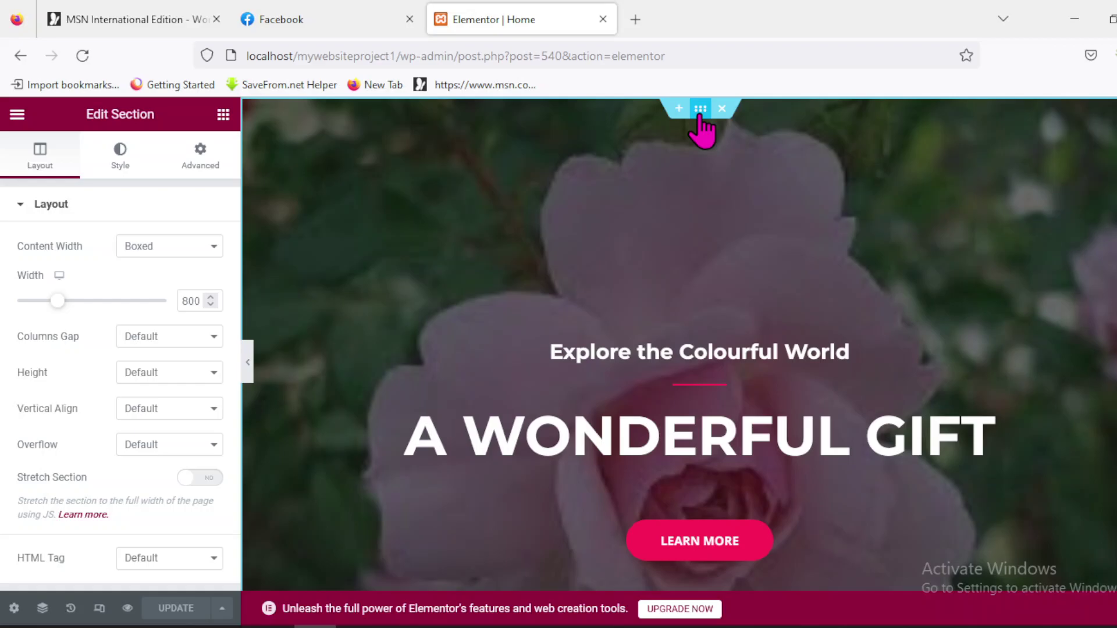
{"action": "left_click", "coordinate": [120, 168]}
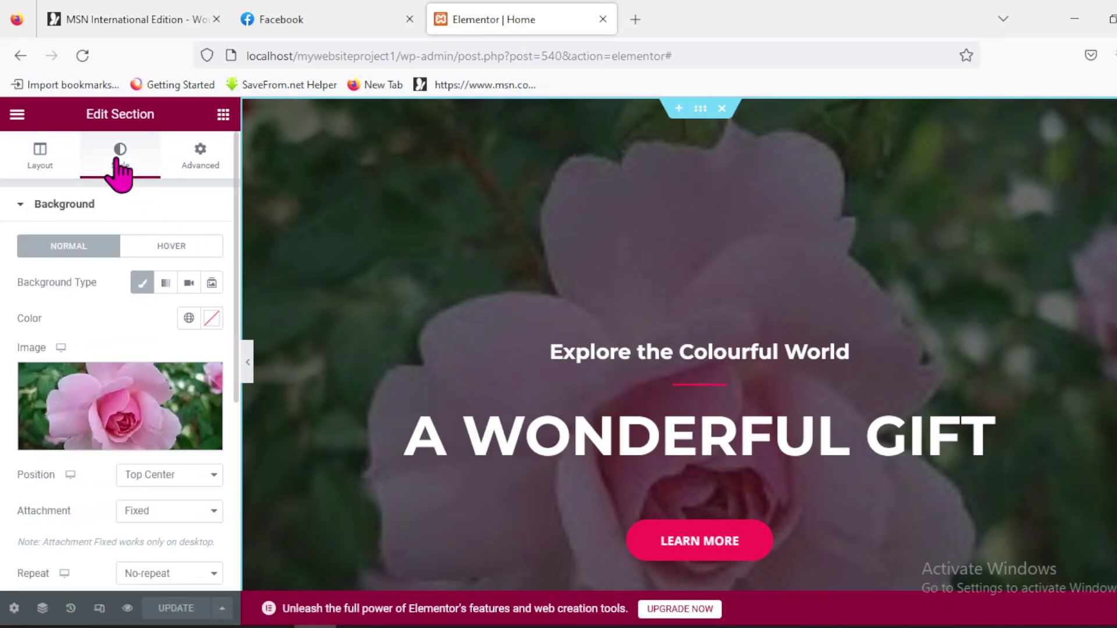
{"action": "mouse_move", "coordinate": [105, 397]}
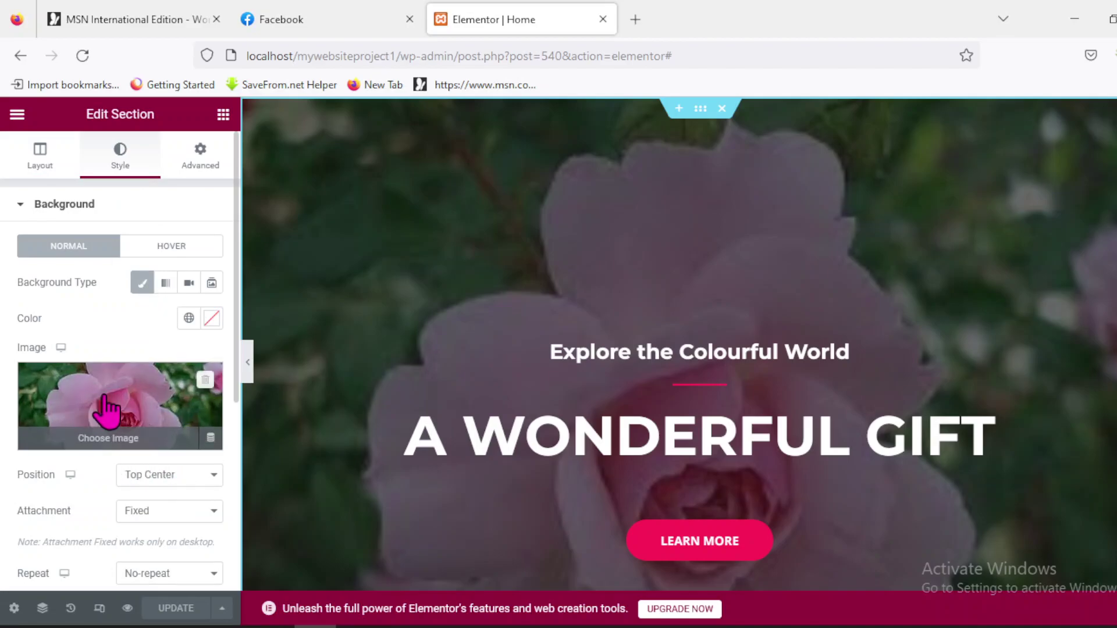
{"action": "left_click", "coordinate": [131, 428]}
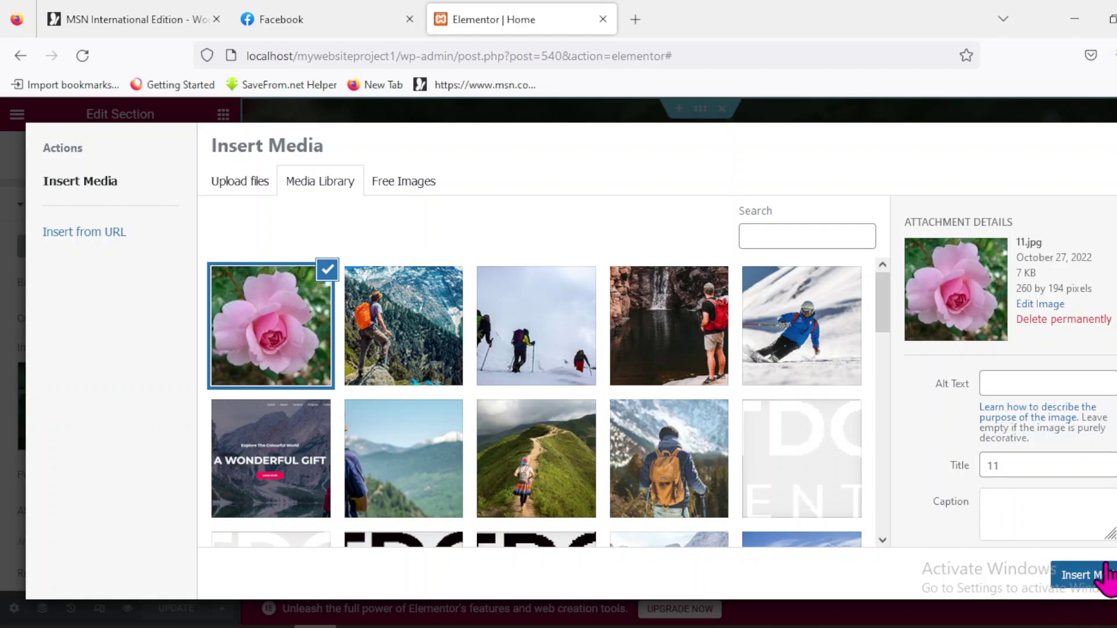
{"action": "left_click", "coordinate": [240, 184]}
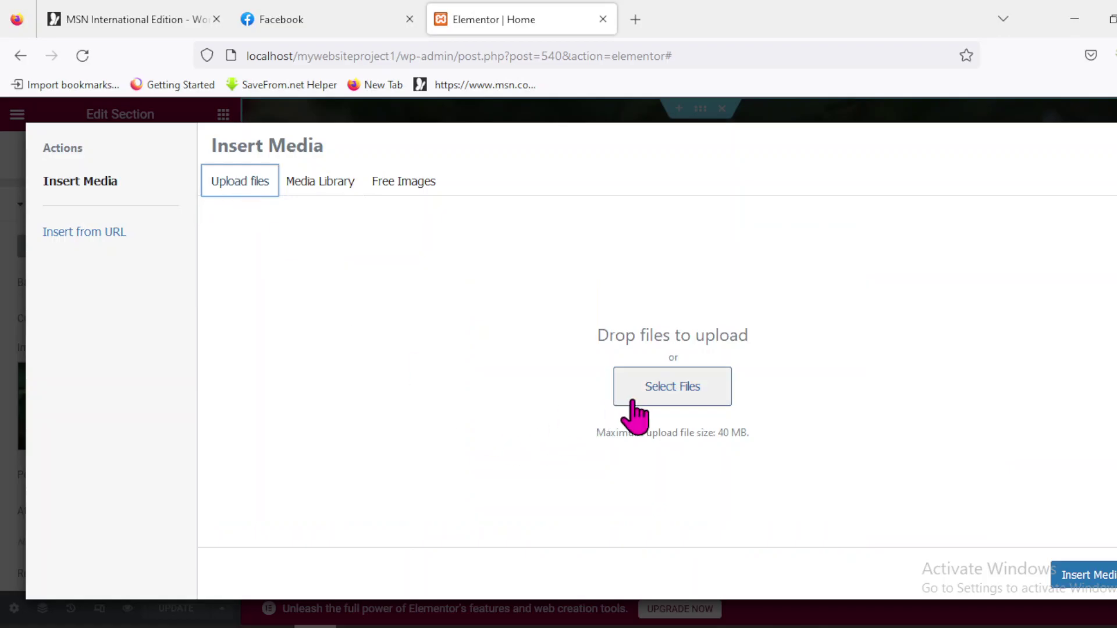
{"action": "left_click", "coordinate": [684, 388]}
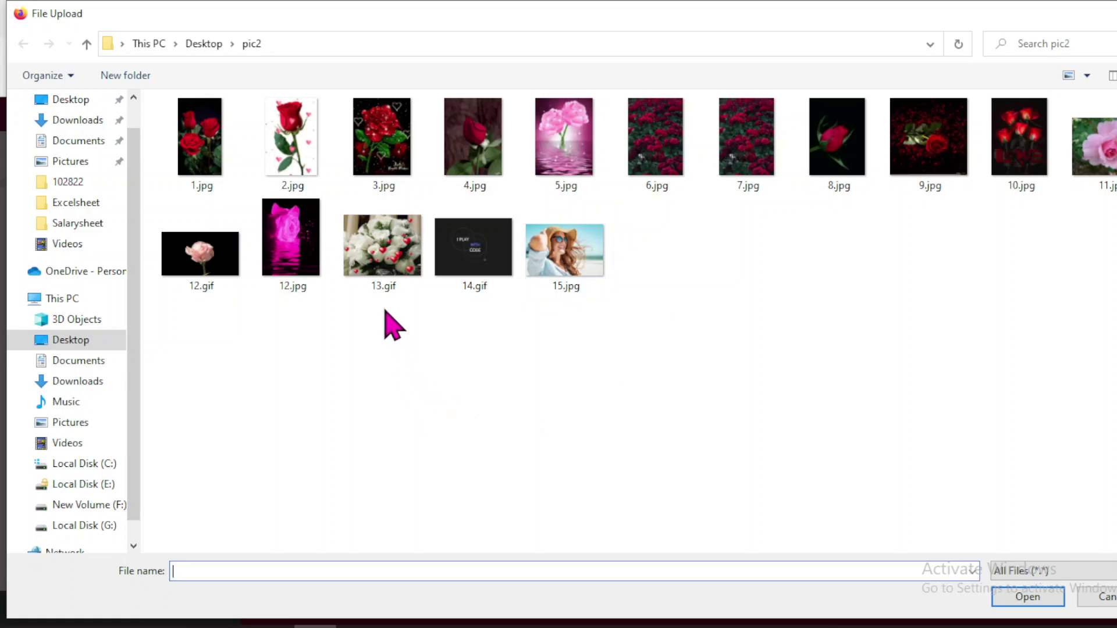
{"action": "left_click", "coordinate": [379, 265]}
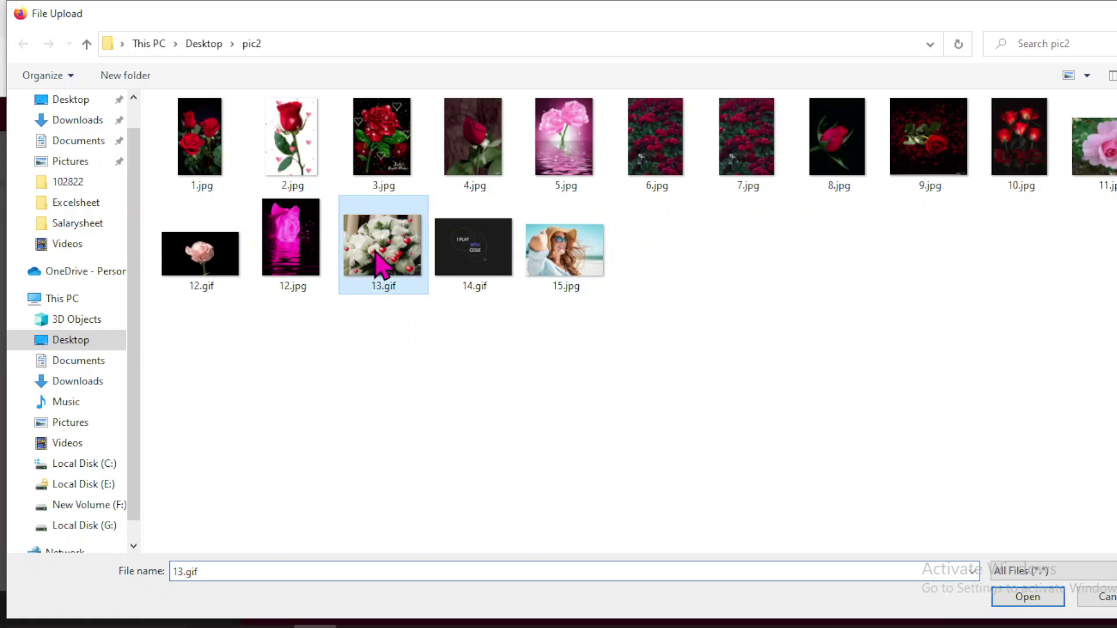
{"action": "left_click", "coordinate": [1030, 598]}
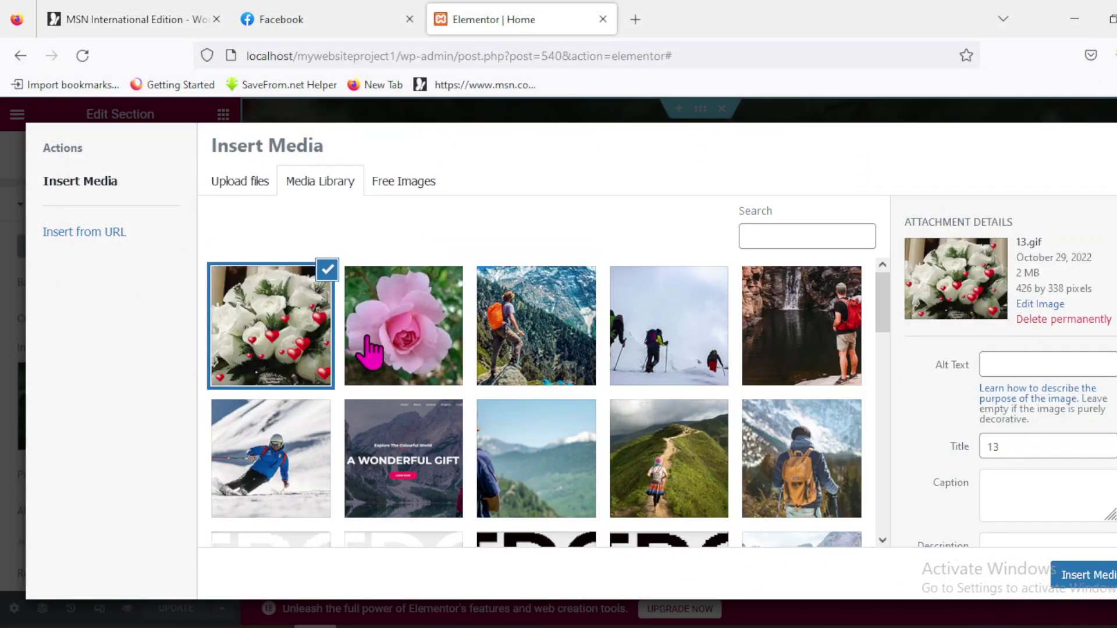
{"action": "left_click", "coordinate": [1100, 589]}
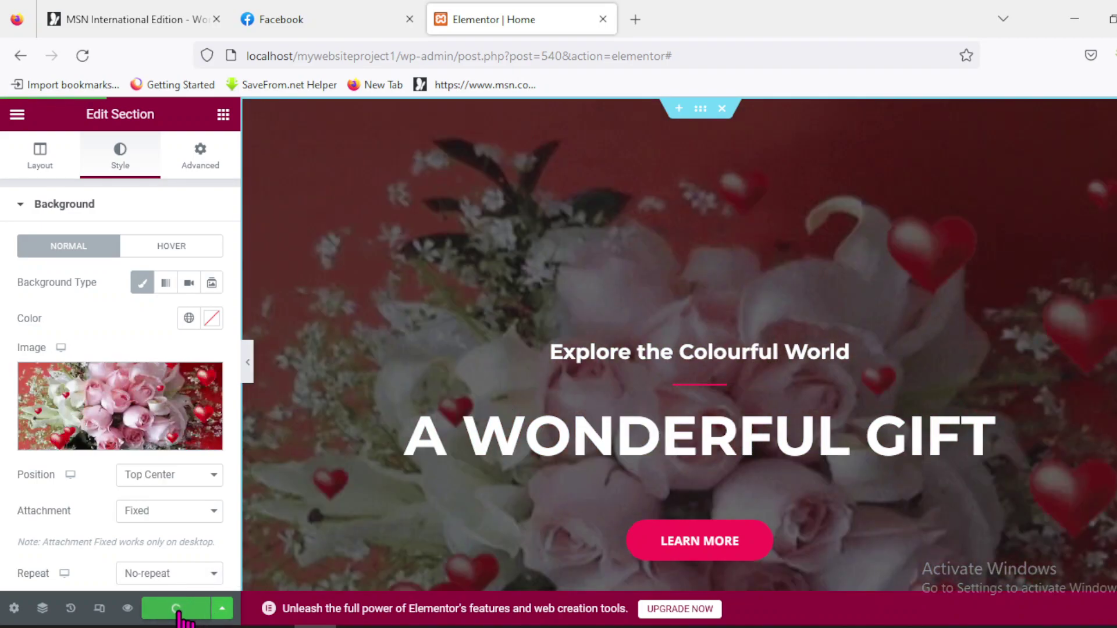
{"action": "left_click", "coordinate": [180, 611]}
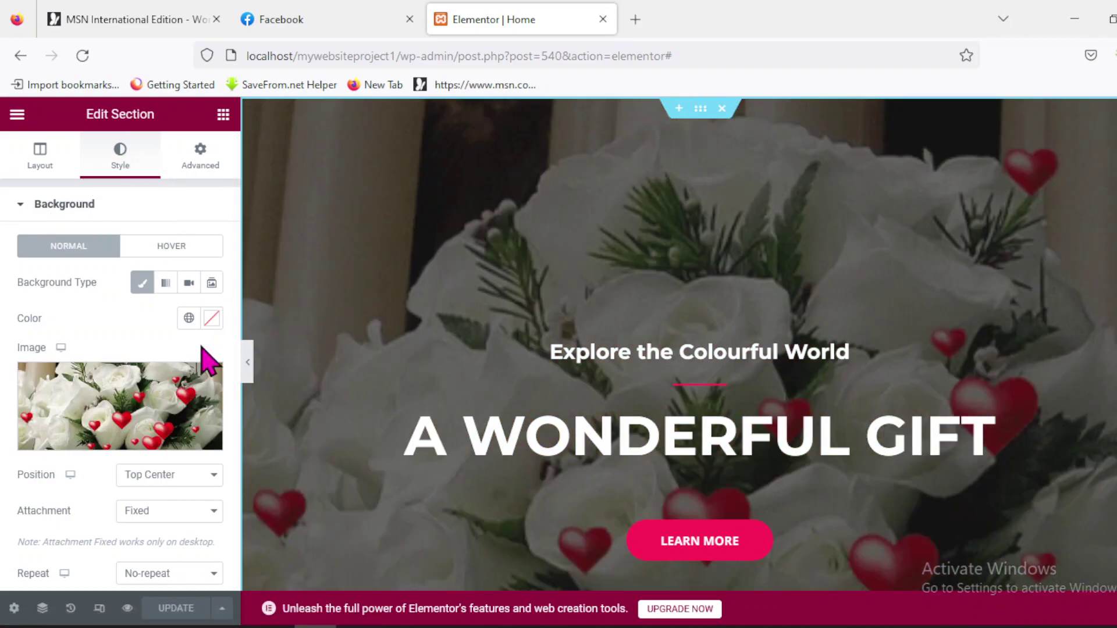
{"action": "mouse_move", "coordinate": [105, 411]}
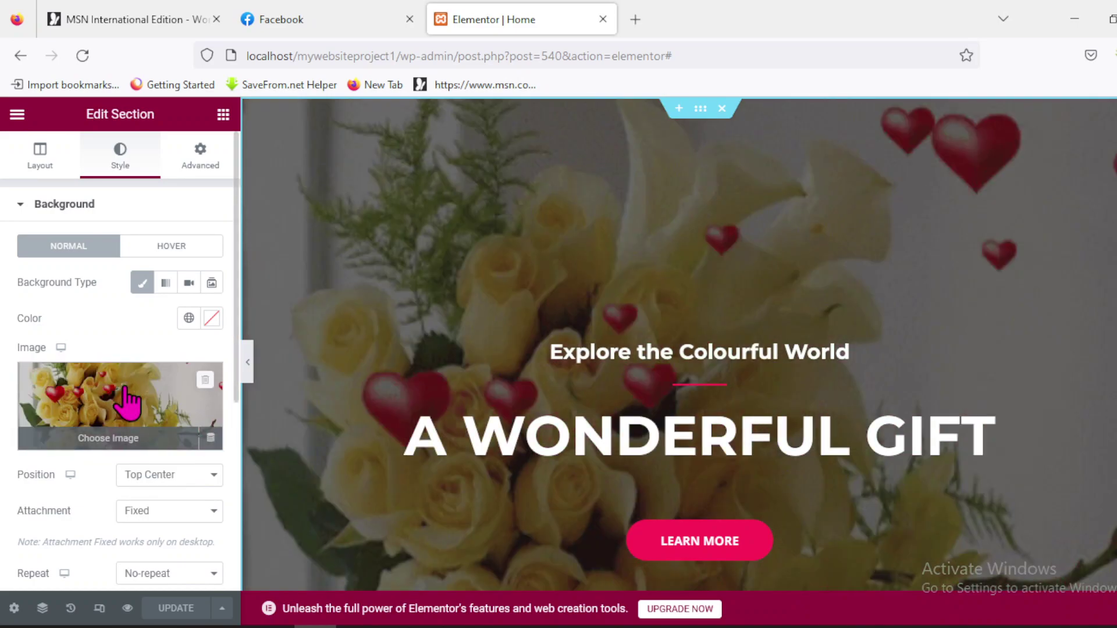
{"action": "left_click", "coordinate": [127, 400]}
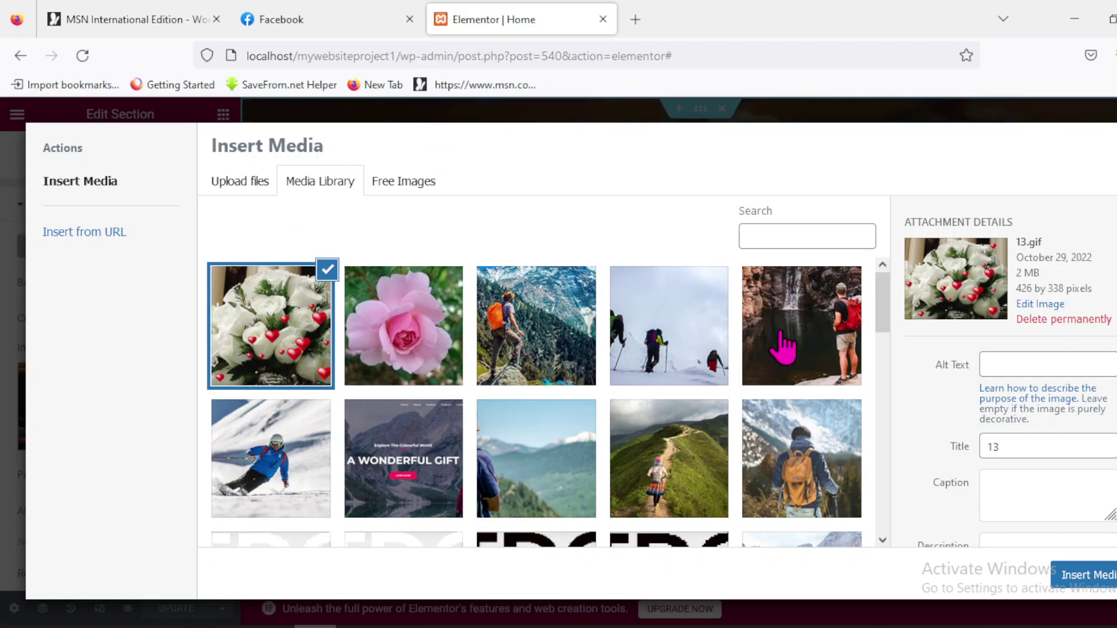
{"action": "left_click", "coordinate": [221, 194]}
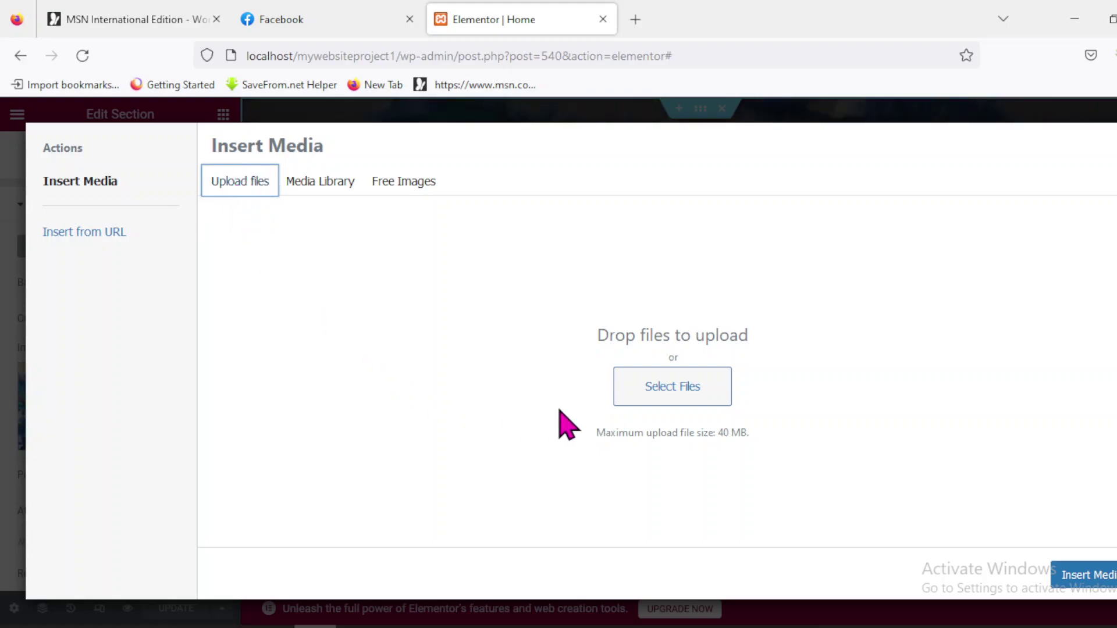
{"action": "left_click", "coordinate": [674, 385]}
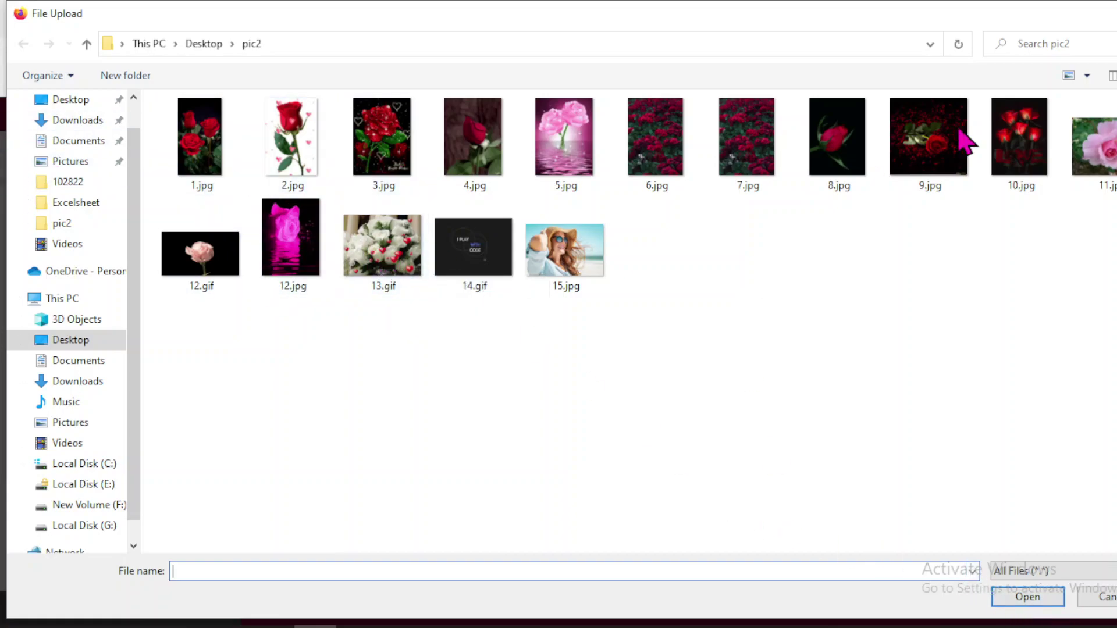
{"action": "key", "text": "Escape"}
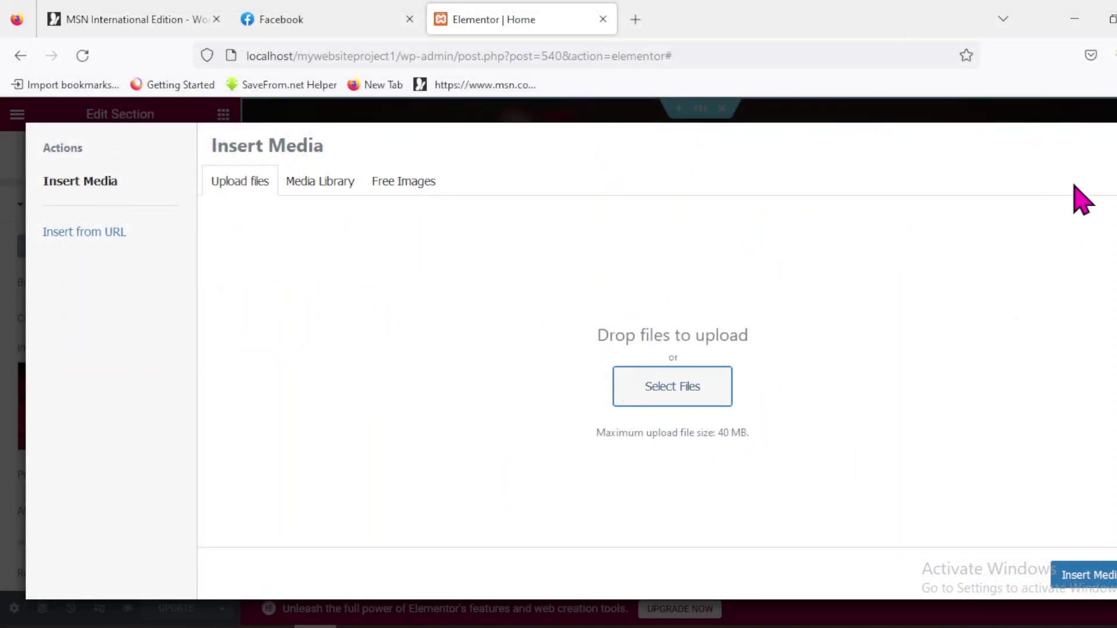
{"action": "key", "text": "Escape"}
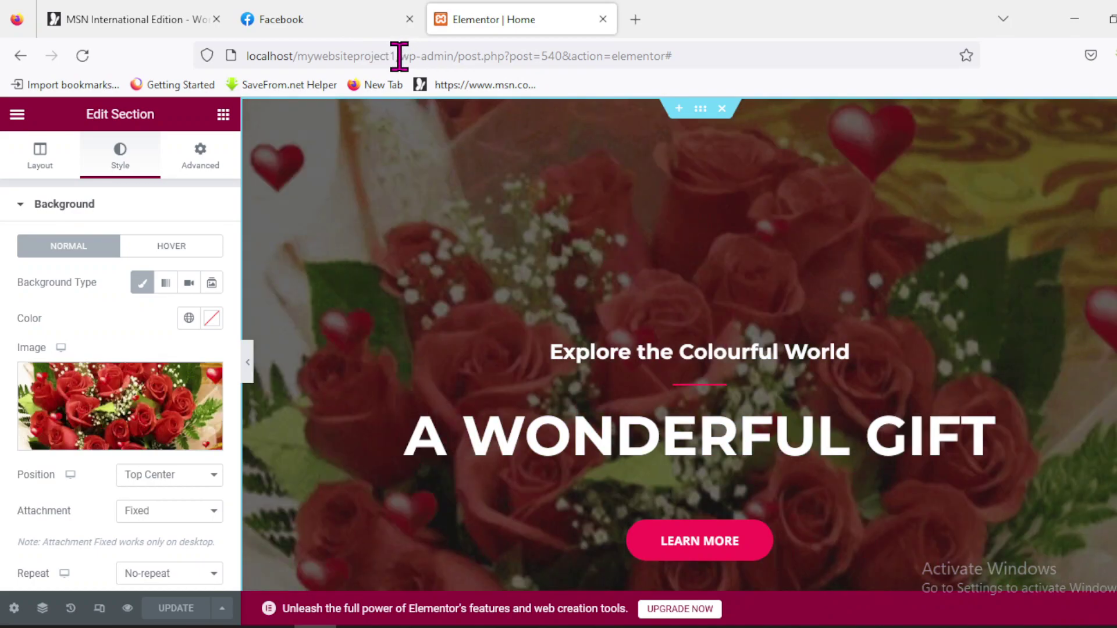
Step: Open localhost/mywebsiteproject1/ in a new browser tab and look through the updated home page
{"action": "left_click", "coordinate": [398, 57]}
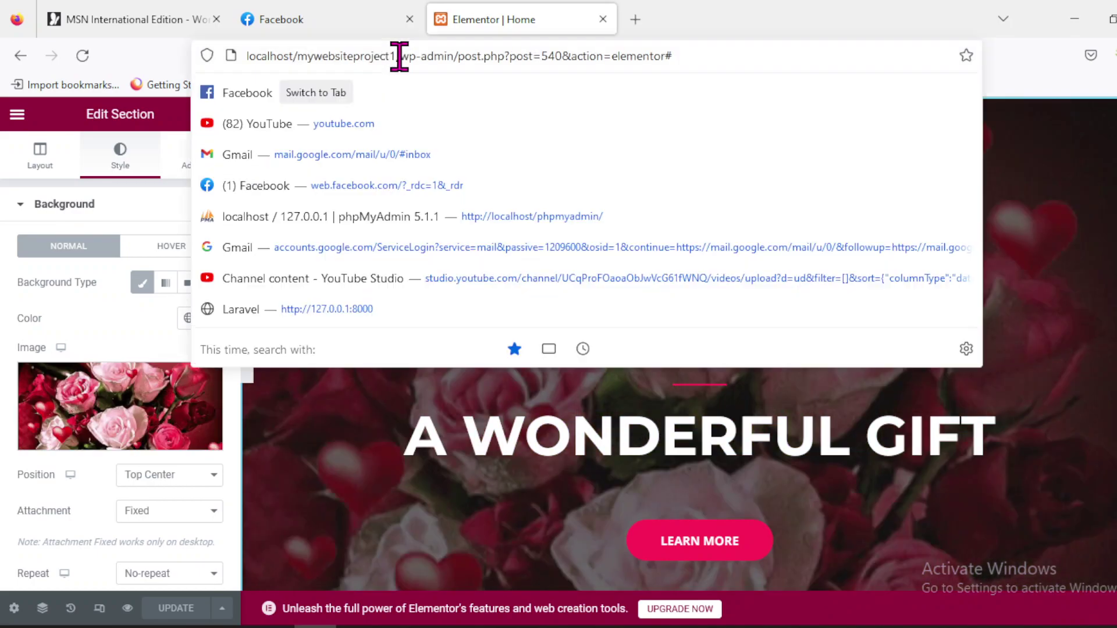
{"action": "left_click_drag", "start_coordinate": [399, 56], "coordinate": [242, 55]}
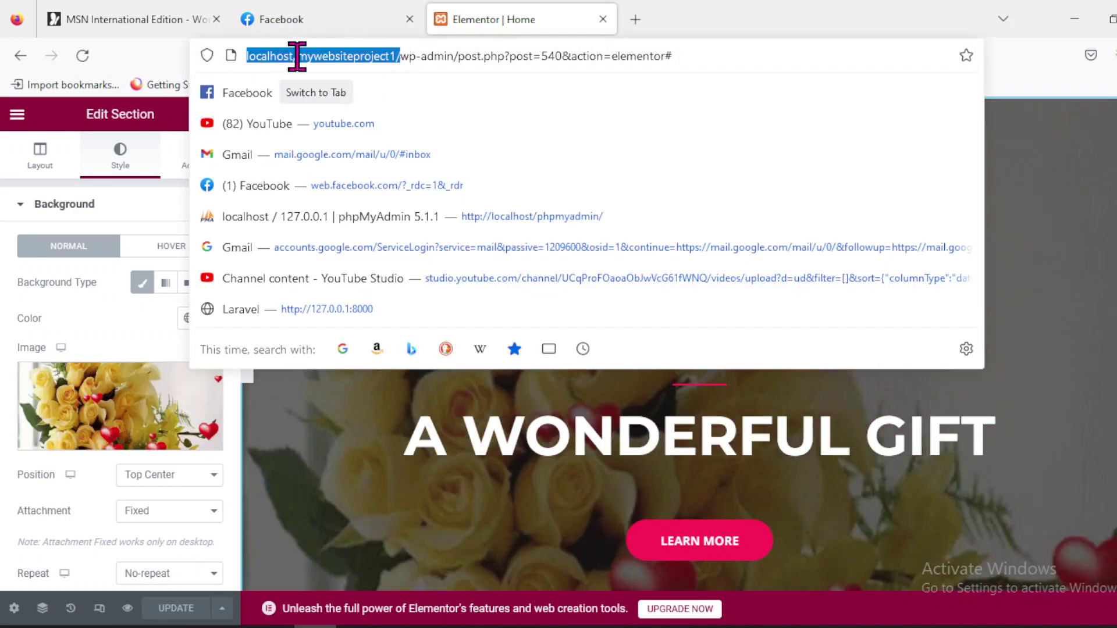
{"action": "right_click", "coordinate": [297, 56]}
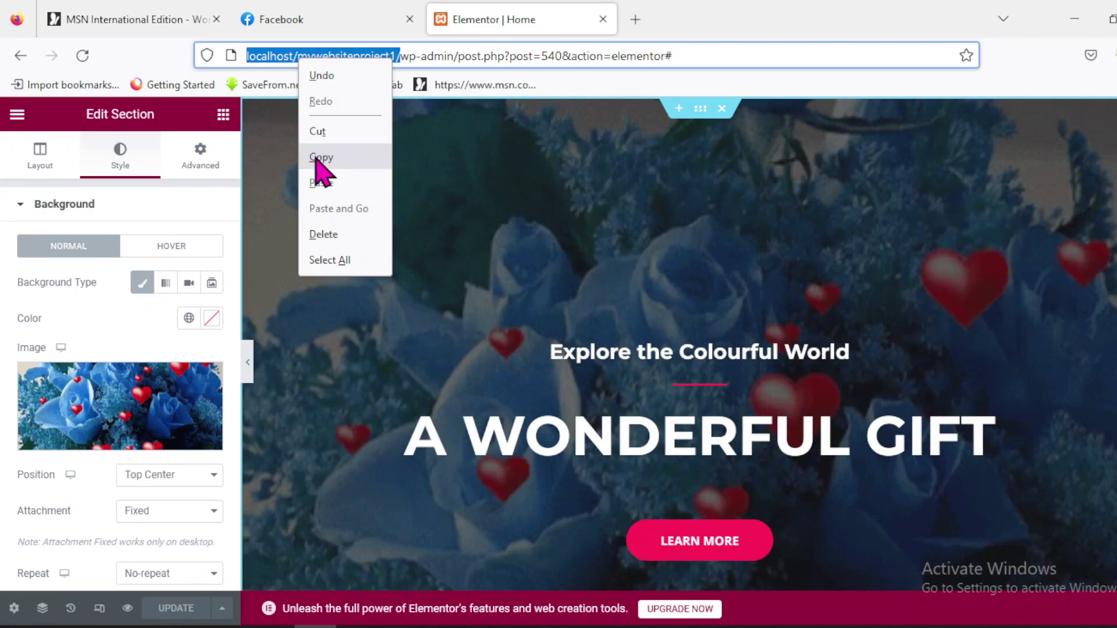
{"action": "left_click", "coordinate": [320, 156]}
{"action": "left_click", "coordinate": [635, 19]}
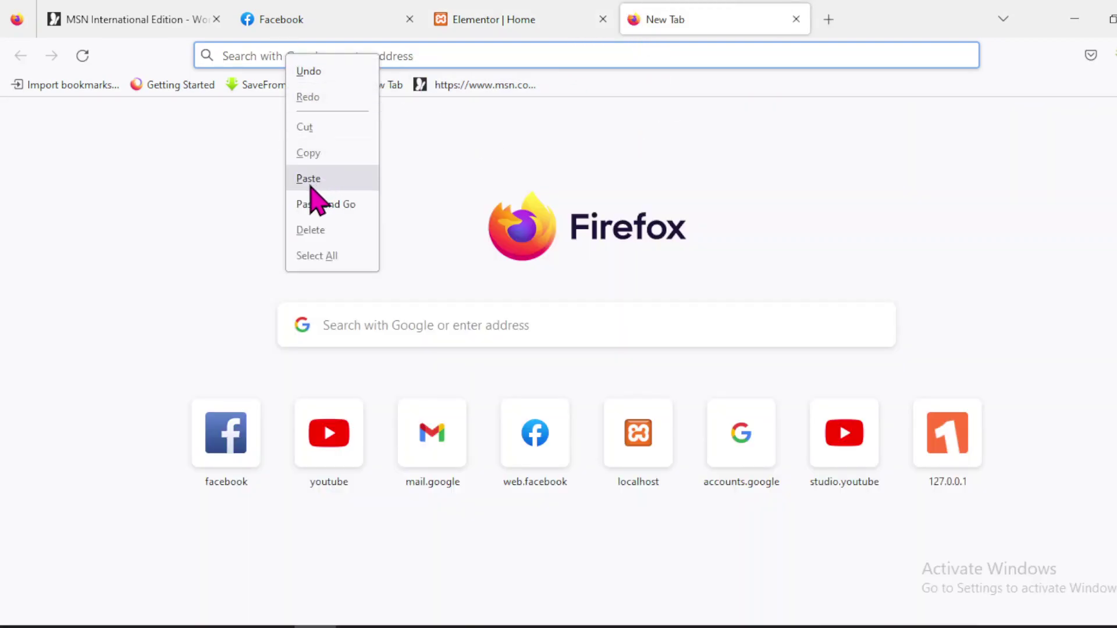
{"action": "left_click", "coordinate": [310, 182]}
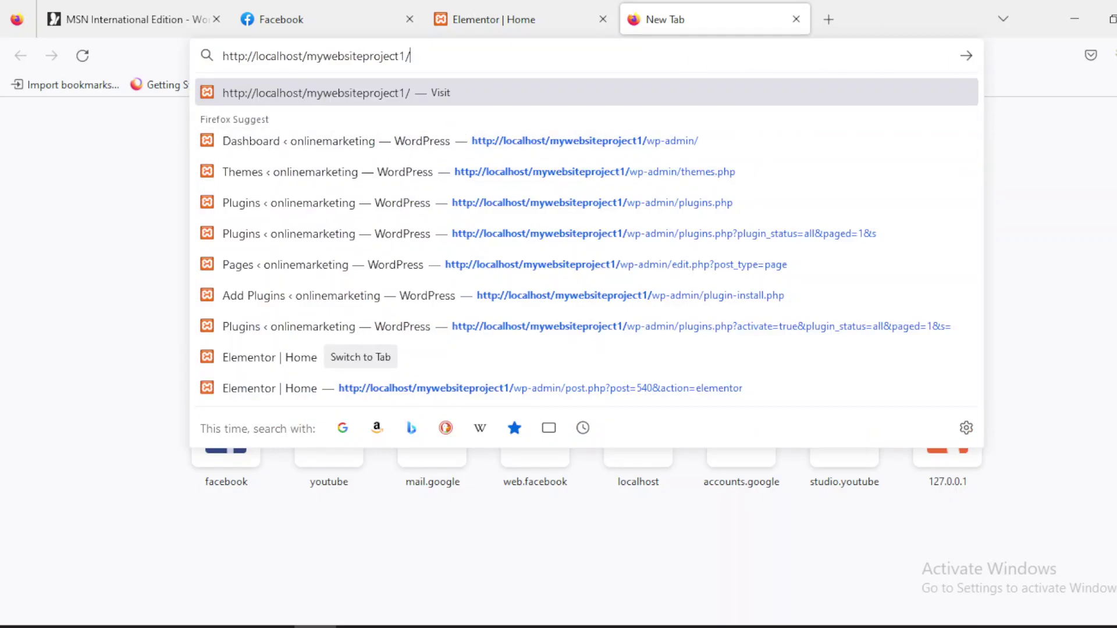
{"action": "key", "text": "Return"}
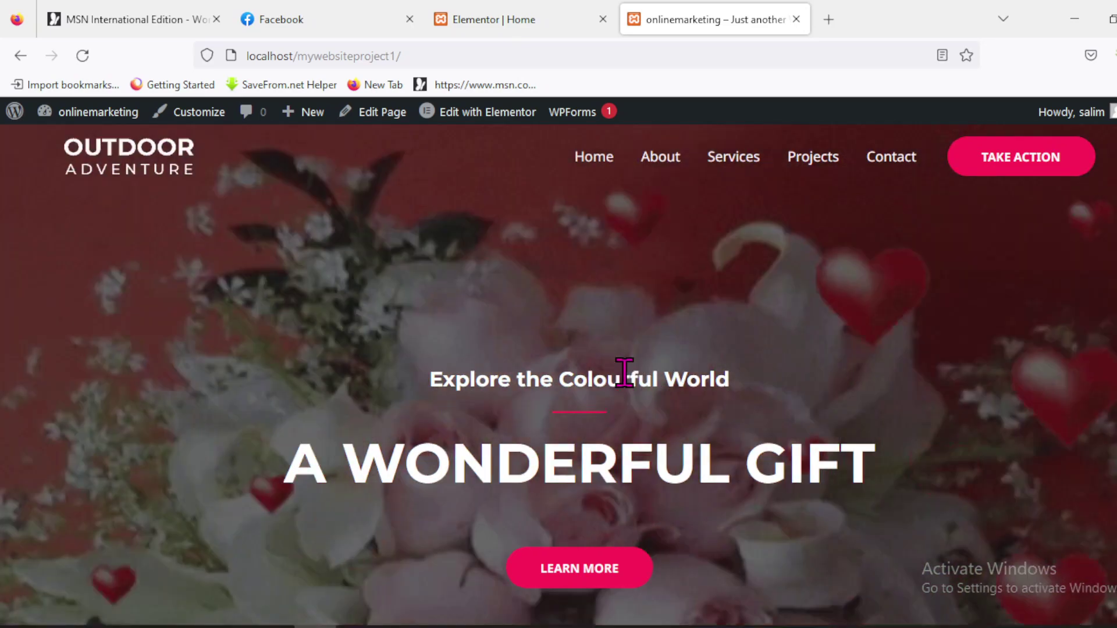
{"action": "scroll", "coordinate": [631, 386], "scroll_direction": "down", "scroll_amount": 10}
{"action": "scroll", "coordinate": [631, 388], "scroll_direction": "up", "scroll_amount": 10}
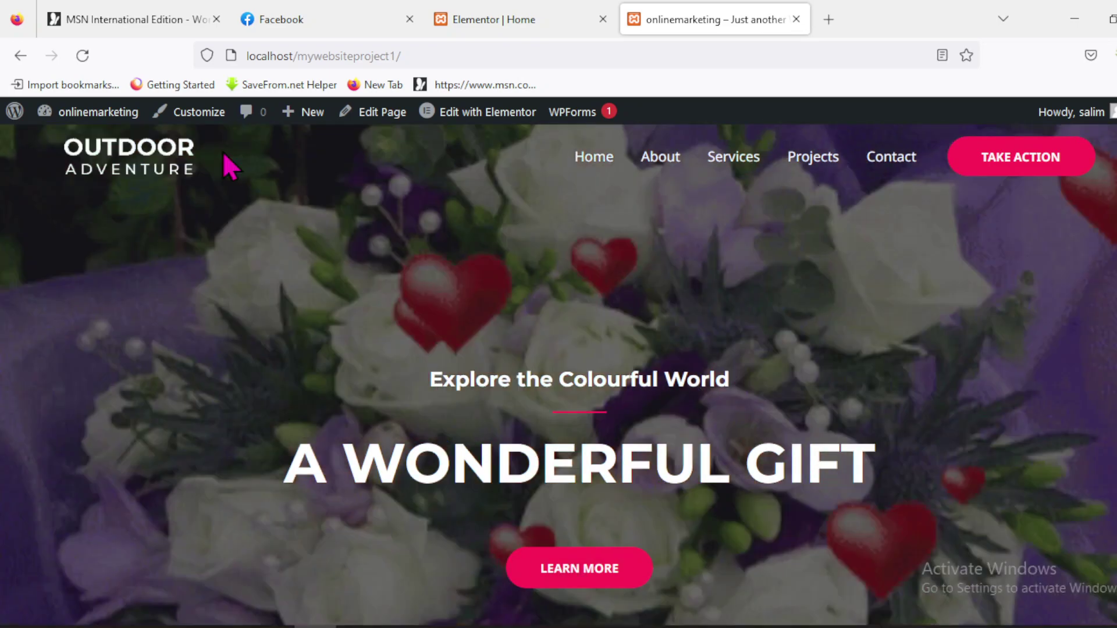
Step: Back in the Elementor editor, change the title of the hero's upper heading to "Beautiful world"
{"action": "left_click", "coordinate": [510, 20]}
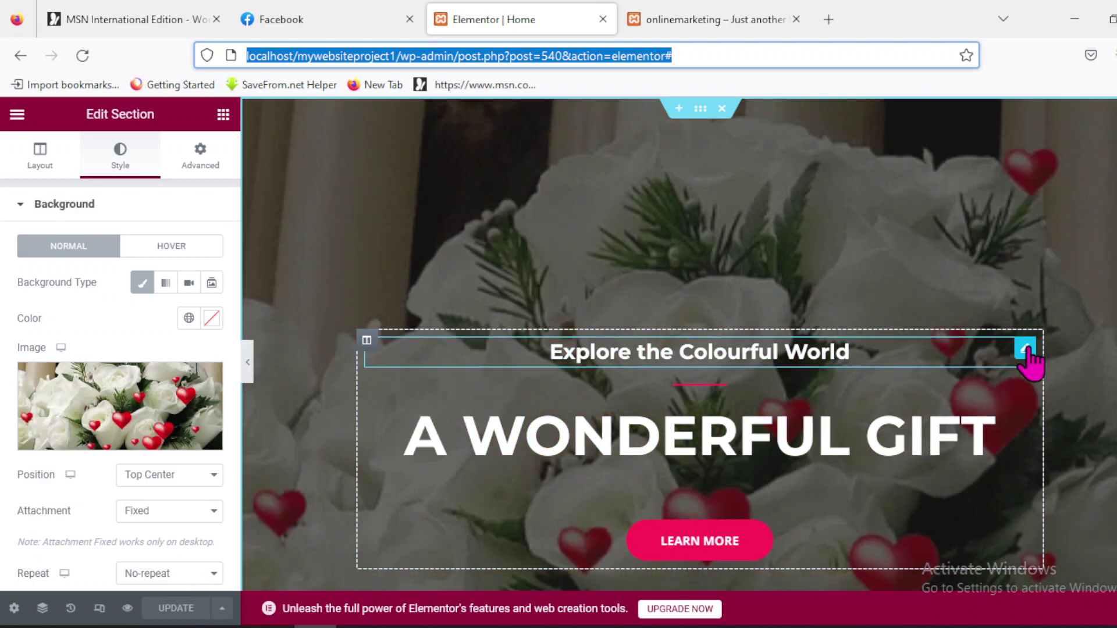
{"action": "left_click", "coordinate": [1025, 350]}
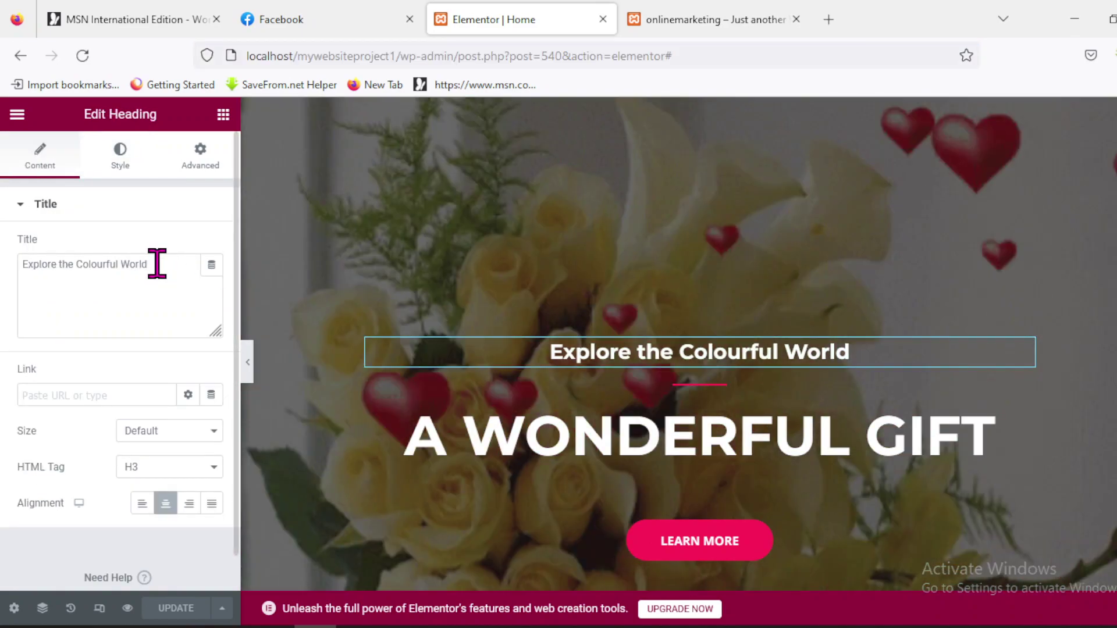
{"action": "left_click_drag", "start_coordinate": [153, 264], "coordinate": [76, 265]}
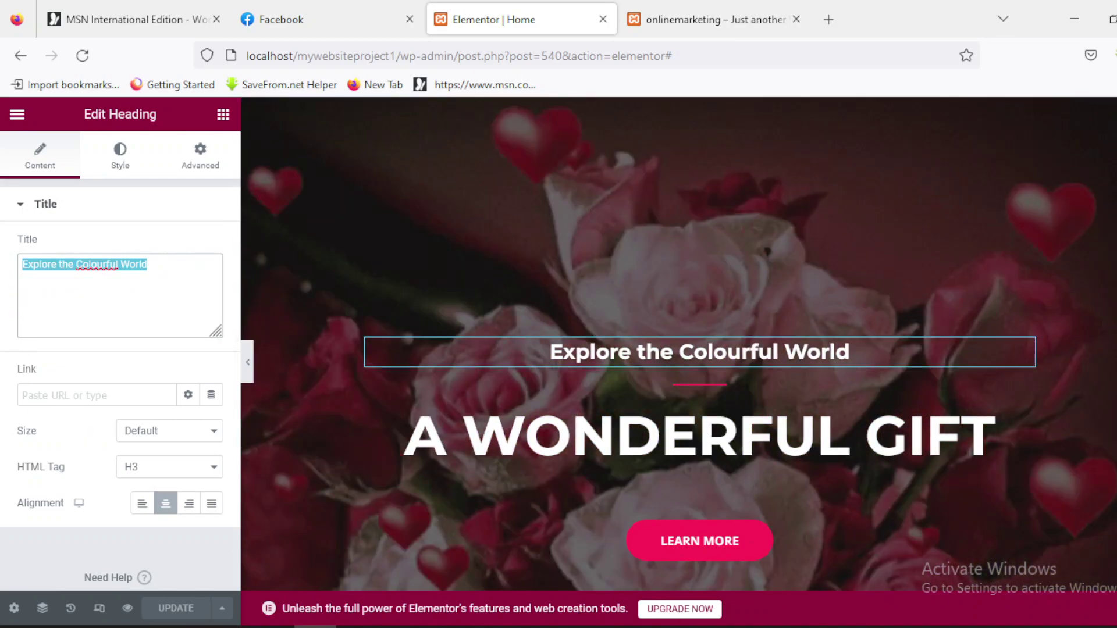
{"action": "type", "text": "Beau"}
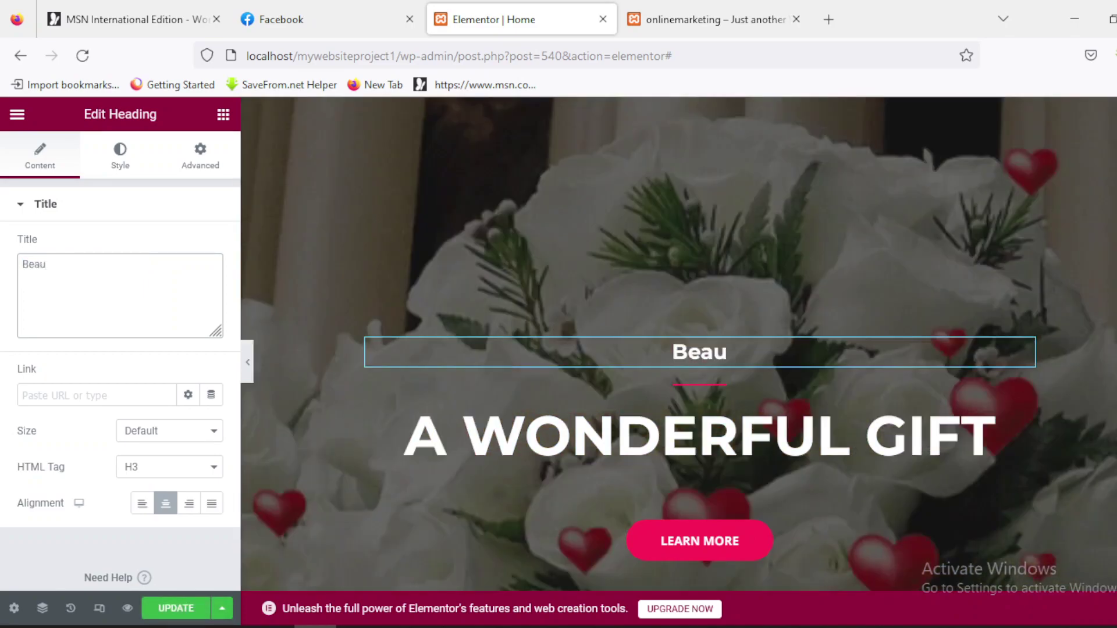
{"action": "type", "text": "tifu"}
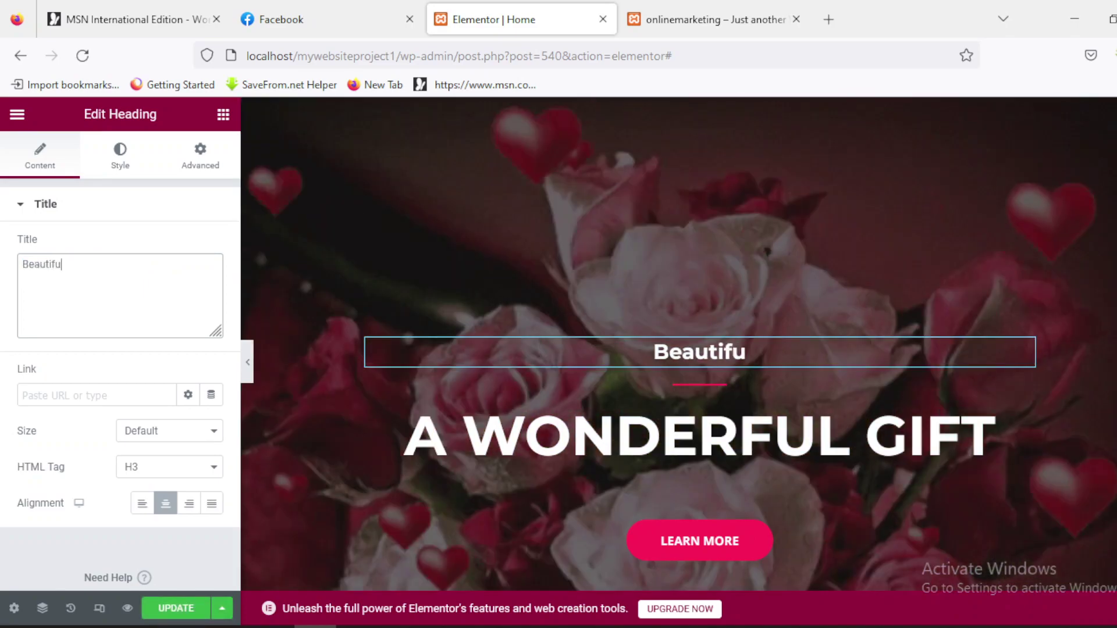
{"action": "type", "text": "l w"}
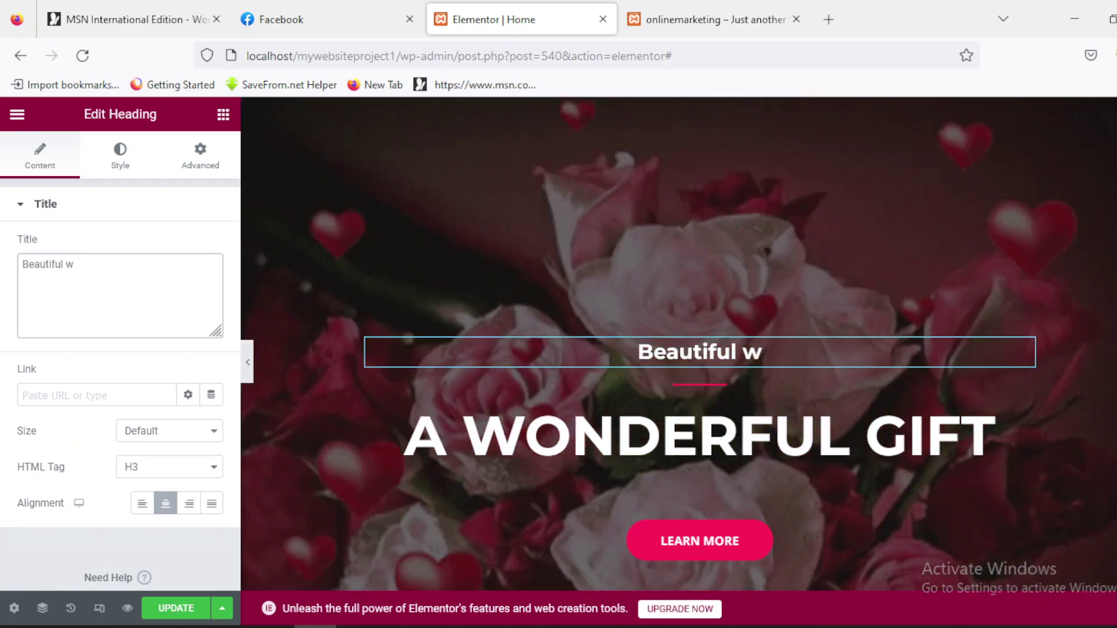
{"action": "type", "text": "orld"}
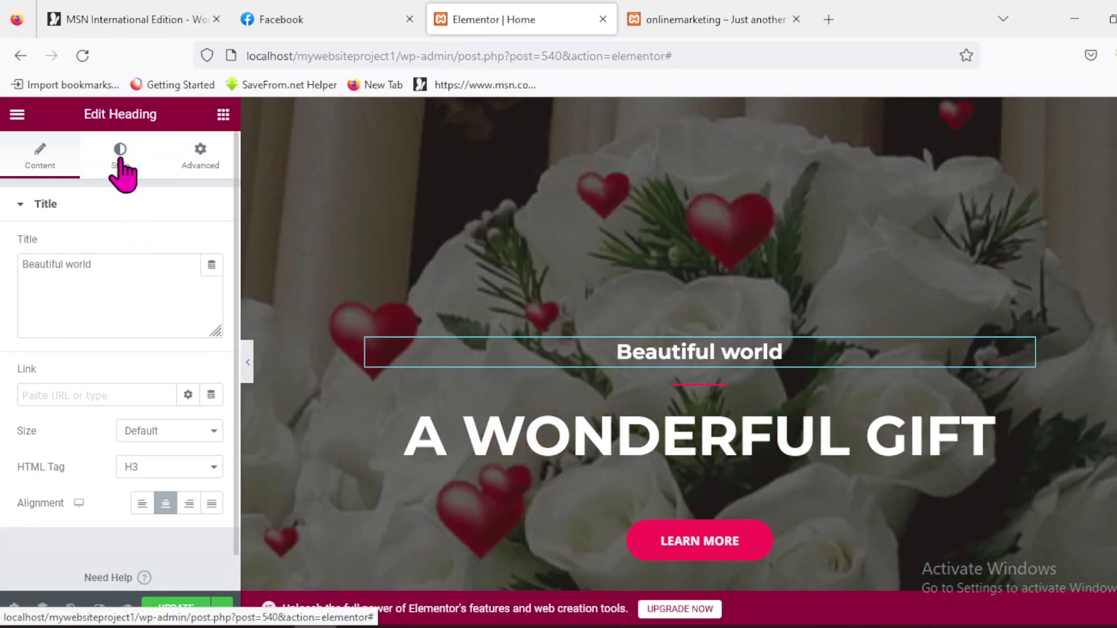
Step: Set the upper hero heading's typography size to 42 px and update the page
{"action": "left_click", "coordinate": [120, 169]}
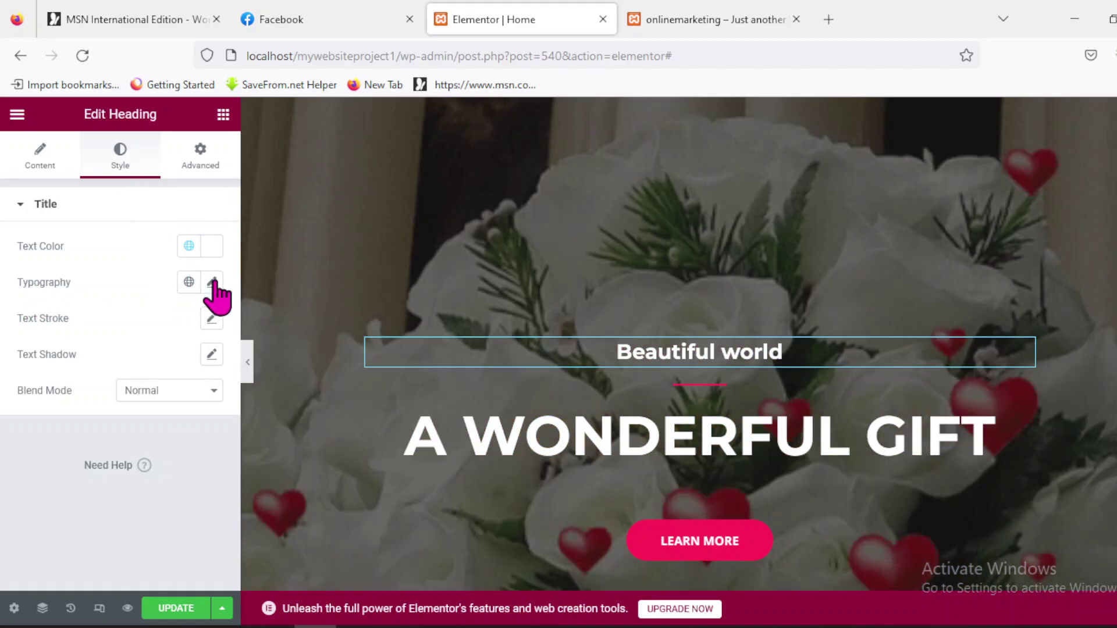
{"action": "left_click", "coordinate": [212, 282]}
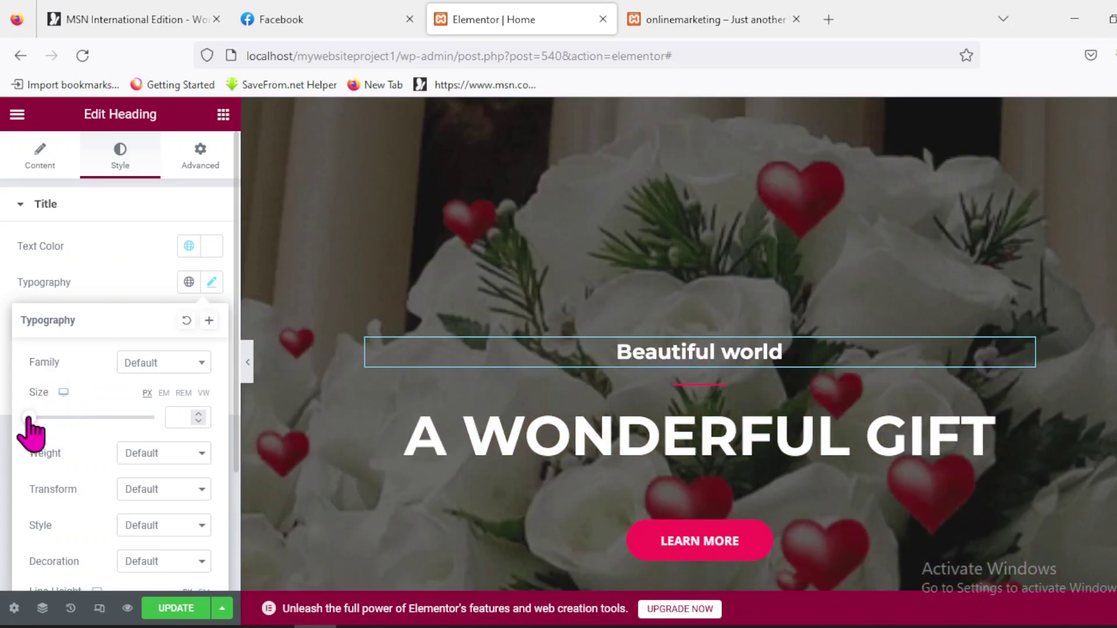
{"action": "left_click_drag", "start_coordinate": [29, 419], "coordinate": [55, 419]}
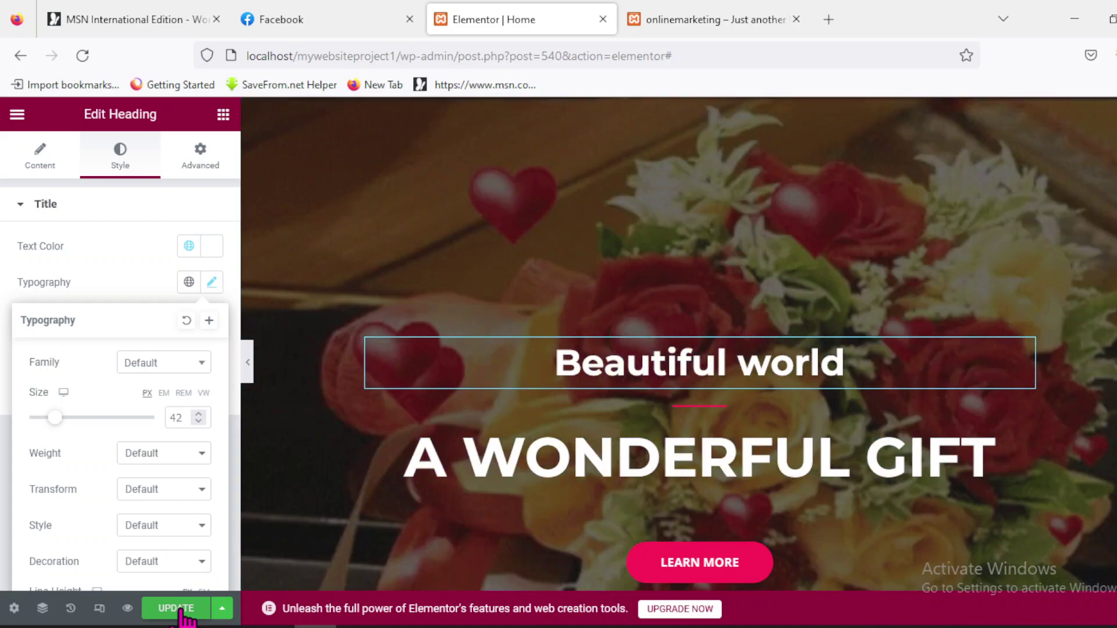
{"action": "left_click", "coordinate": [176, 608]}
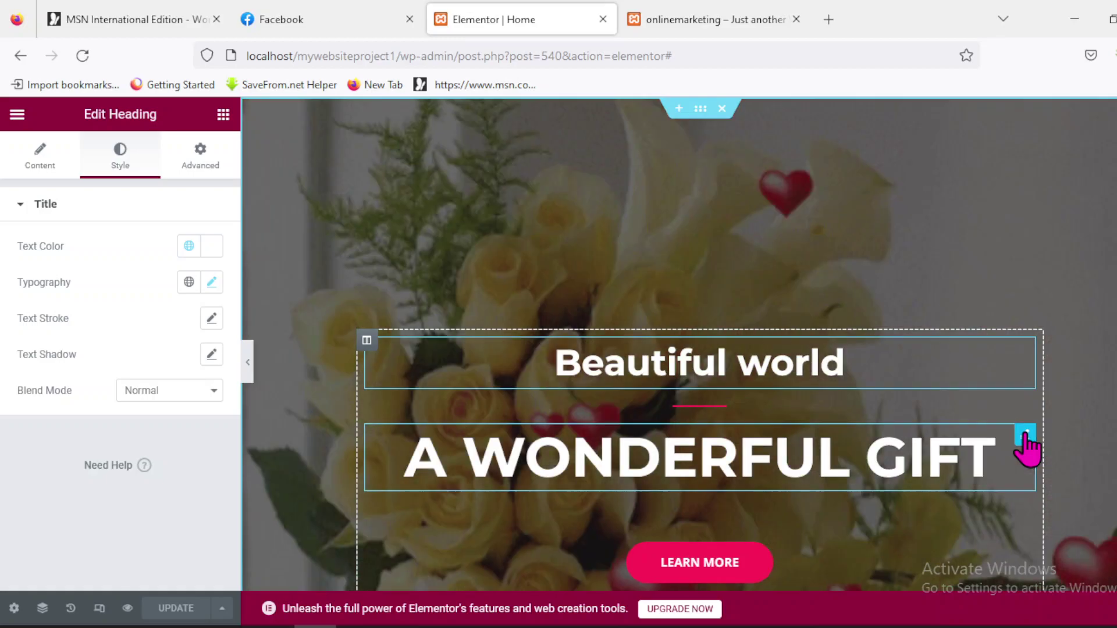
Step: Change the title of the hero's main H1 heading to "A Beautiful Heart" and update the page
{"action": "left_click", "coordinate": [1026, 435]}
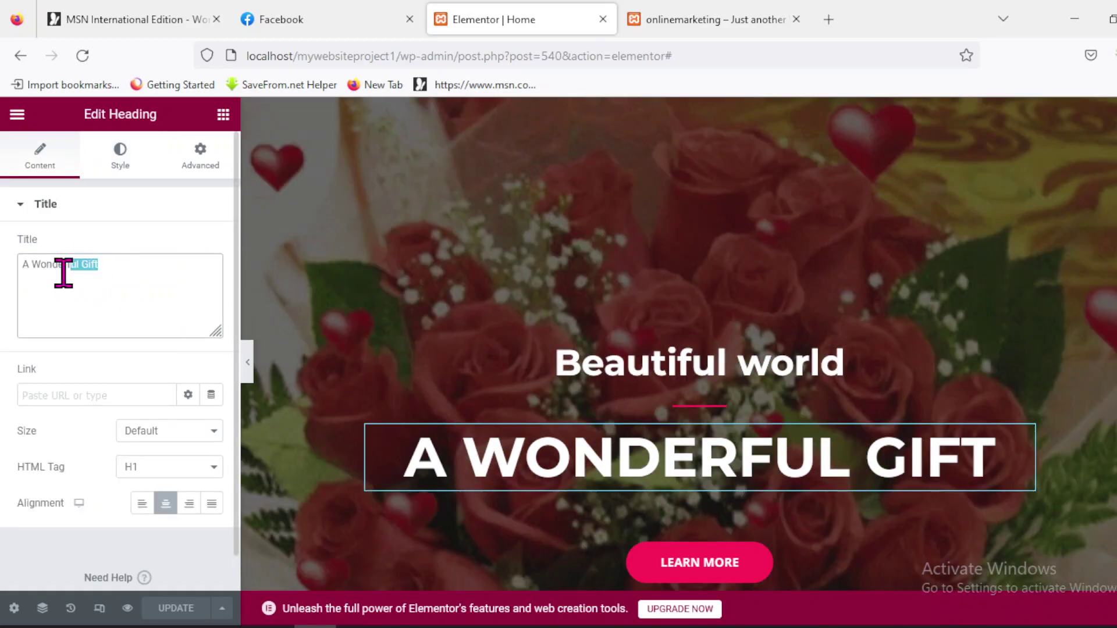
{"action": "left_click_drag", "start_coordinate": [63, 272], "coordinate": [21, 266]}
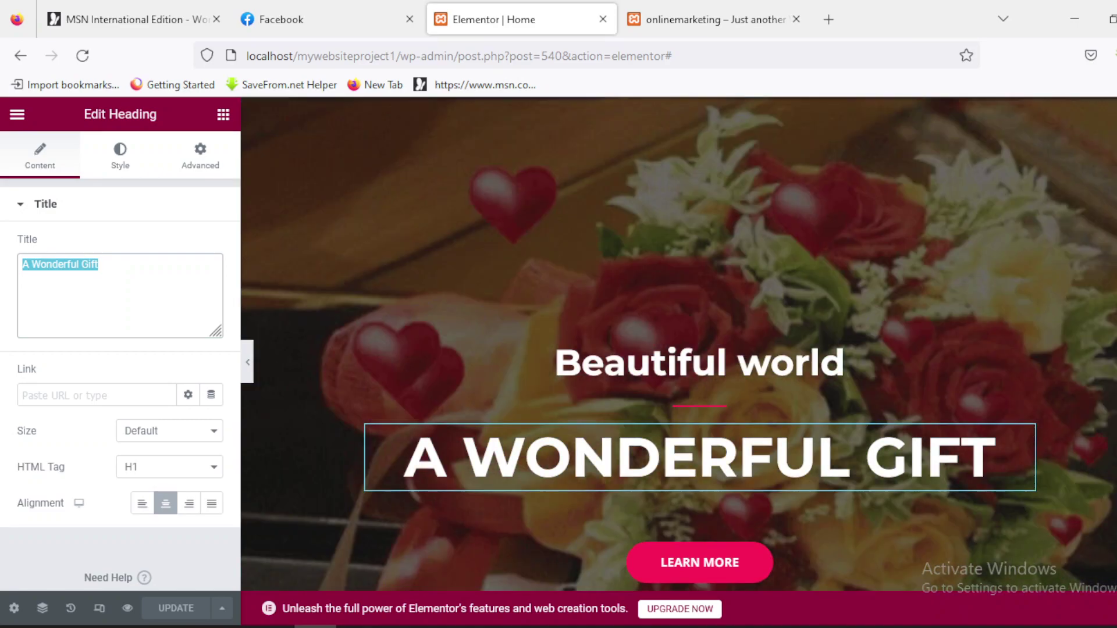
{"action": "type", "text": "A"}
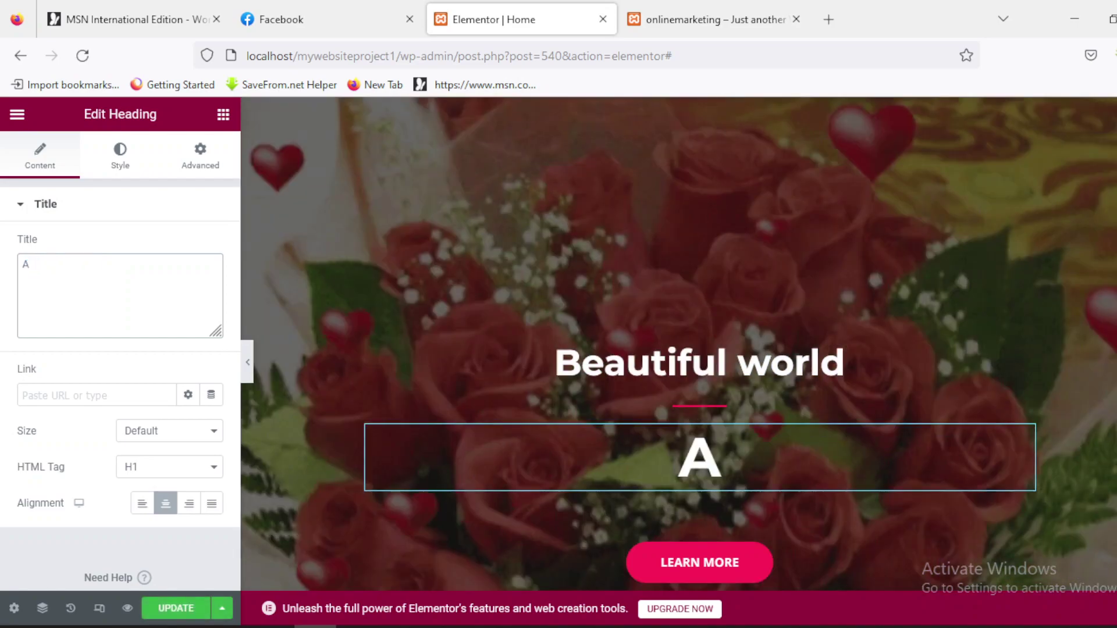
{"action": "type", "text": " Bea"}
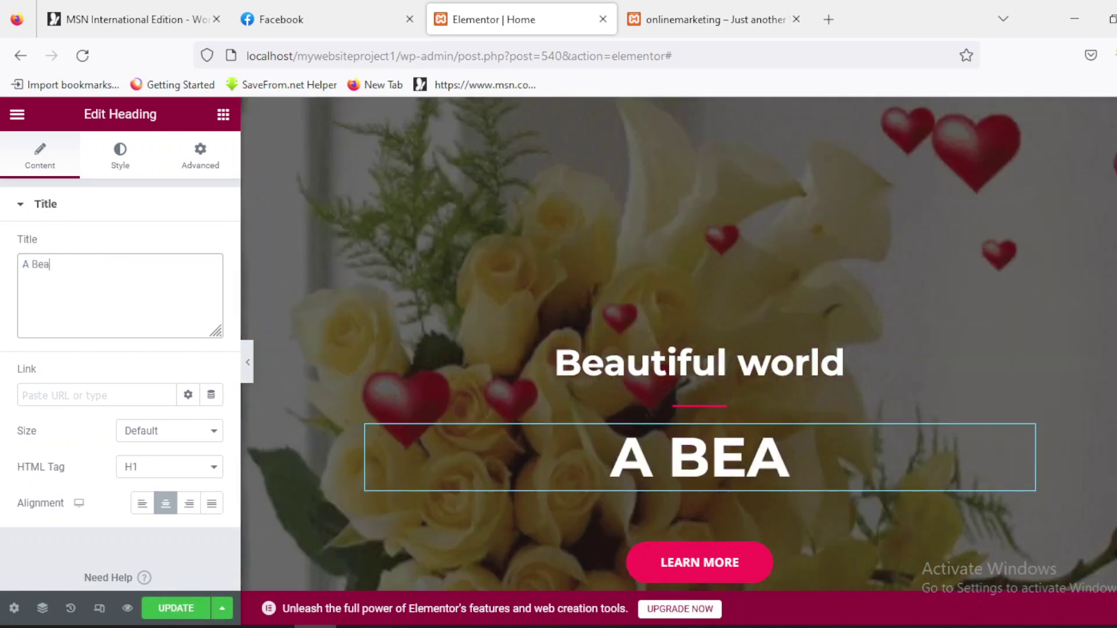
{"action": "type", "text": "uti"}
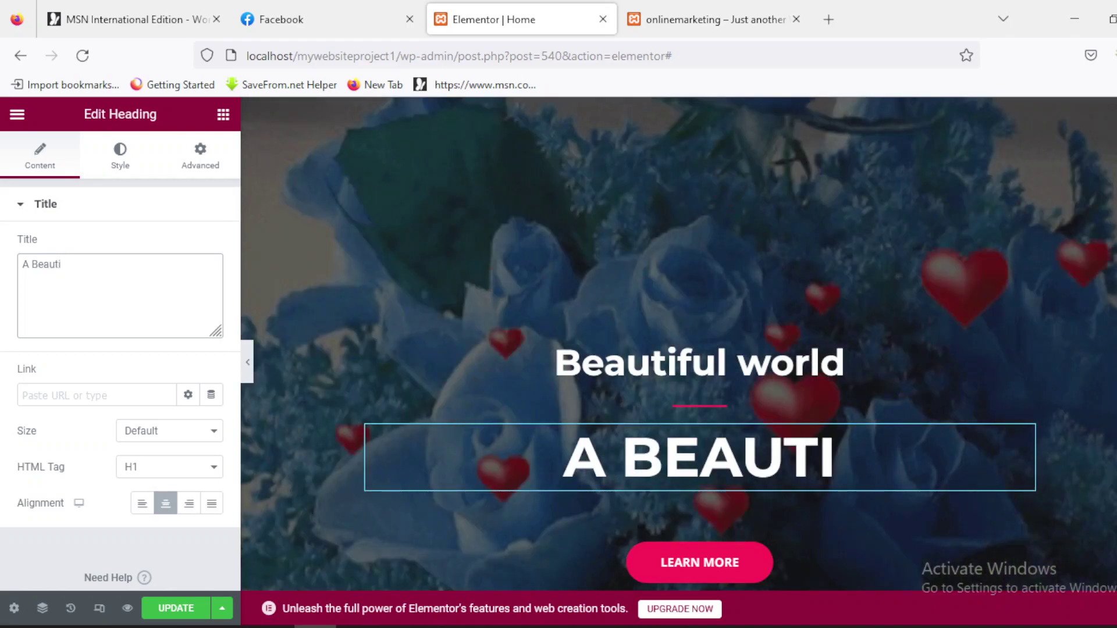
{"action": "type", "text": "ful"}
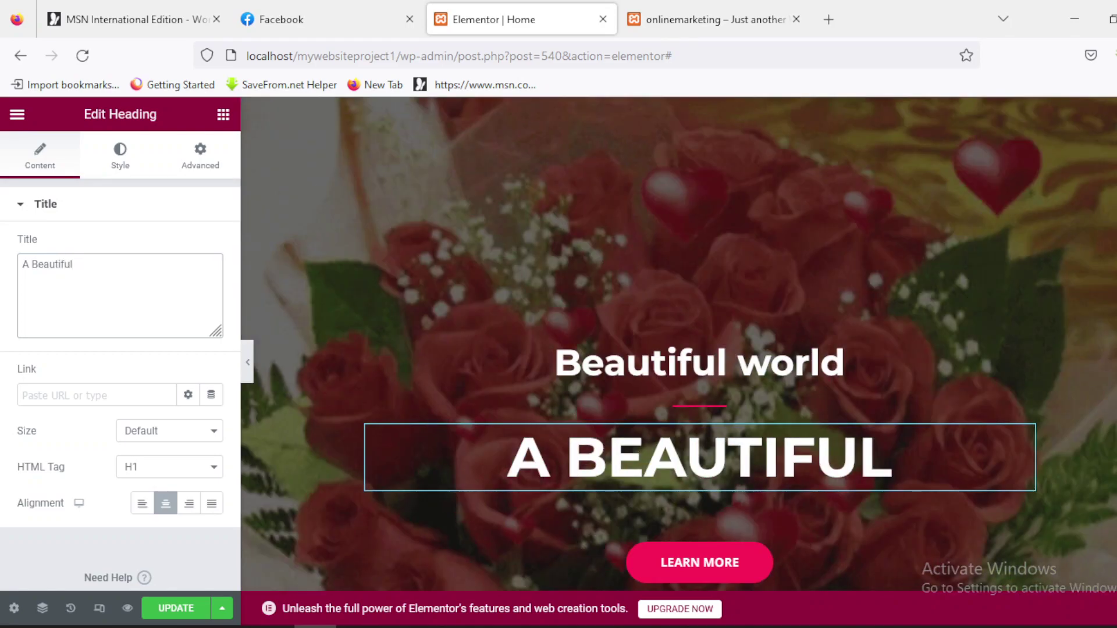
{"action": "type", "text": " He"}
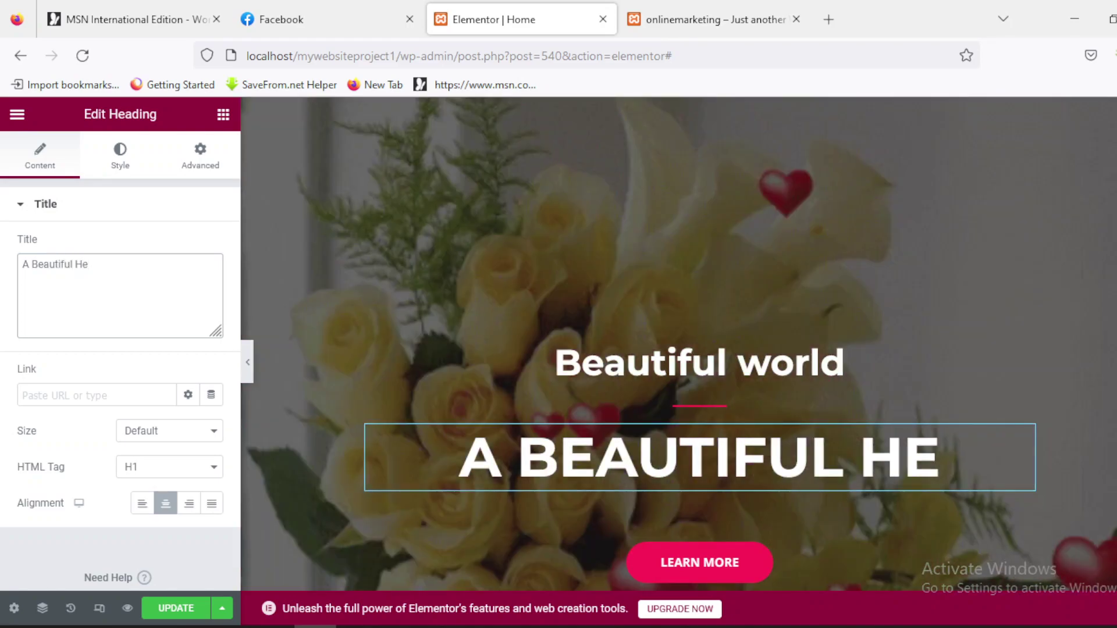
{"action": "type", "text": "art"}
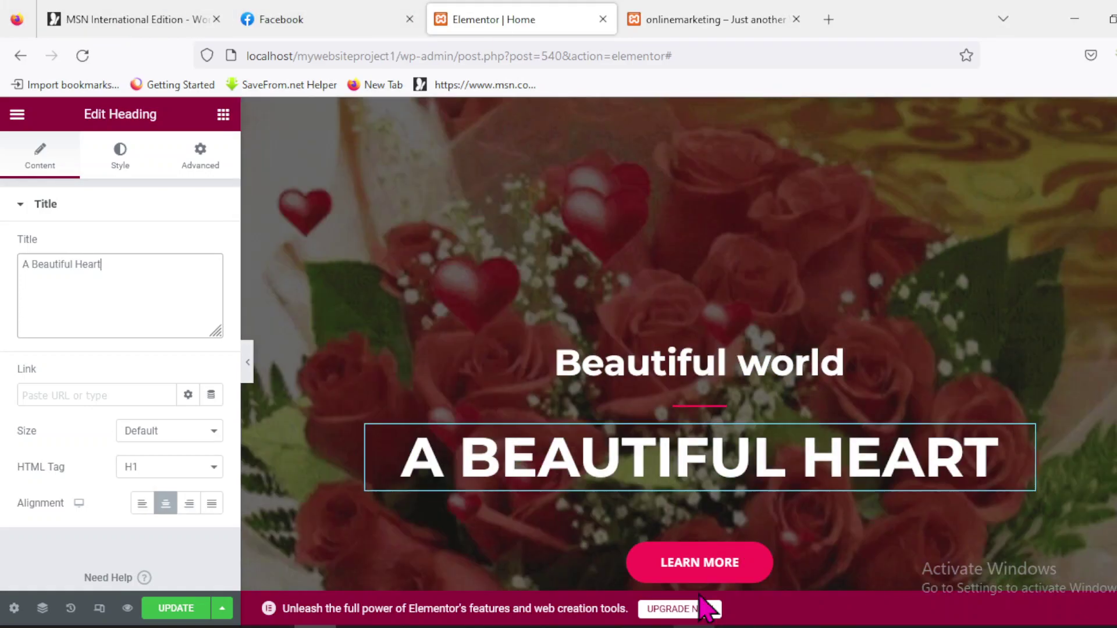
{"action": "scroll", "coordinate": [809, 419], "scroll_direction": "down", "scroll_amount": 3}
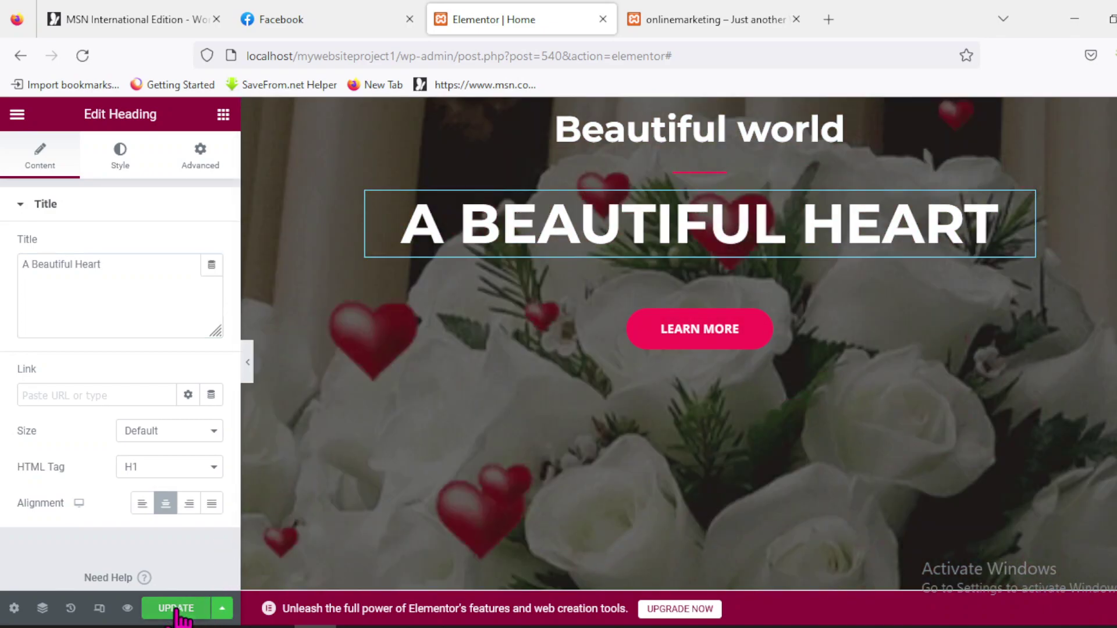
{"action": "left_click", "coordinate": [179, 611]}
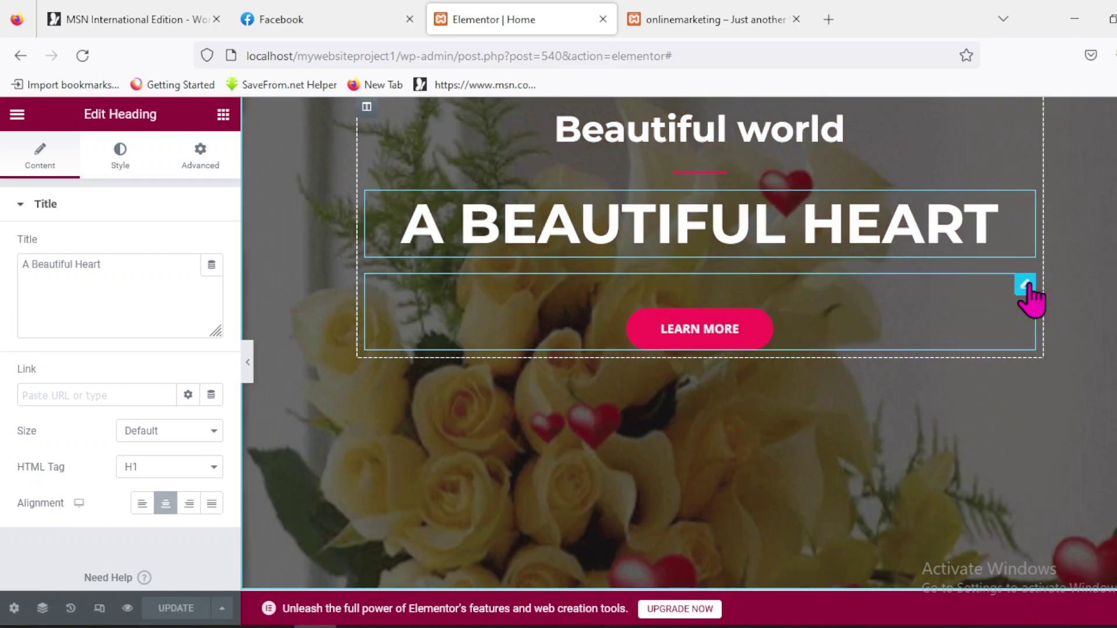
Step: Change the hero button's text to "Visit Oue website and learn more" and update the page
{"action": "left_click", "coordinate": [1025, 285]}
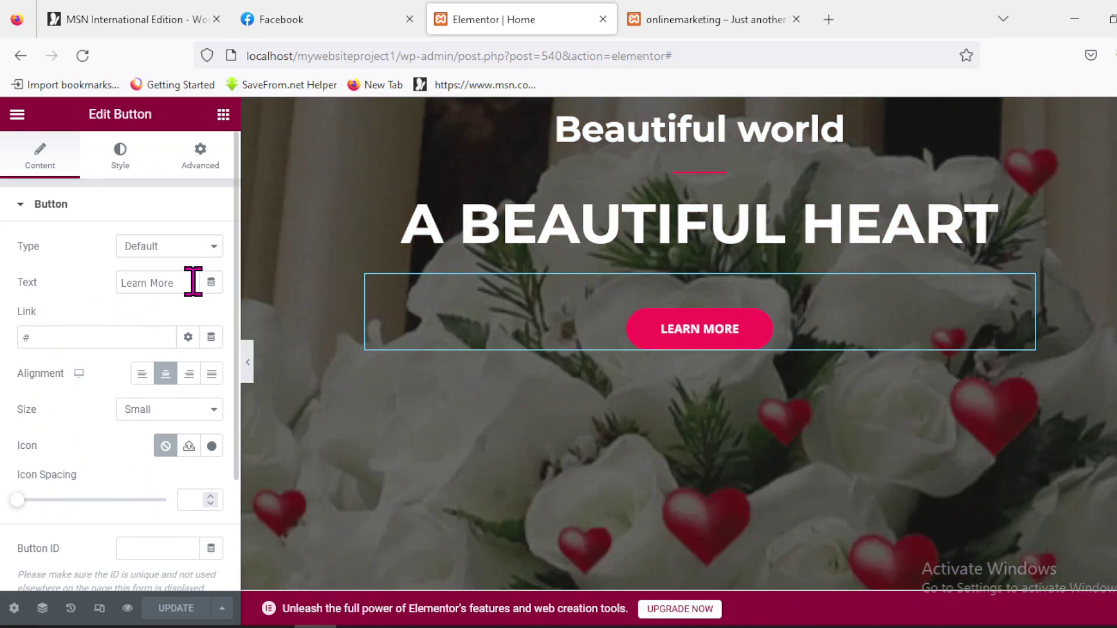
{"action": "left_click", "coordinate": [193, 282]}
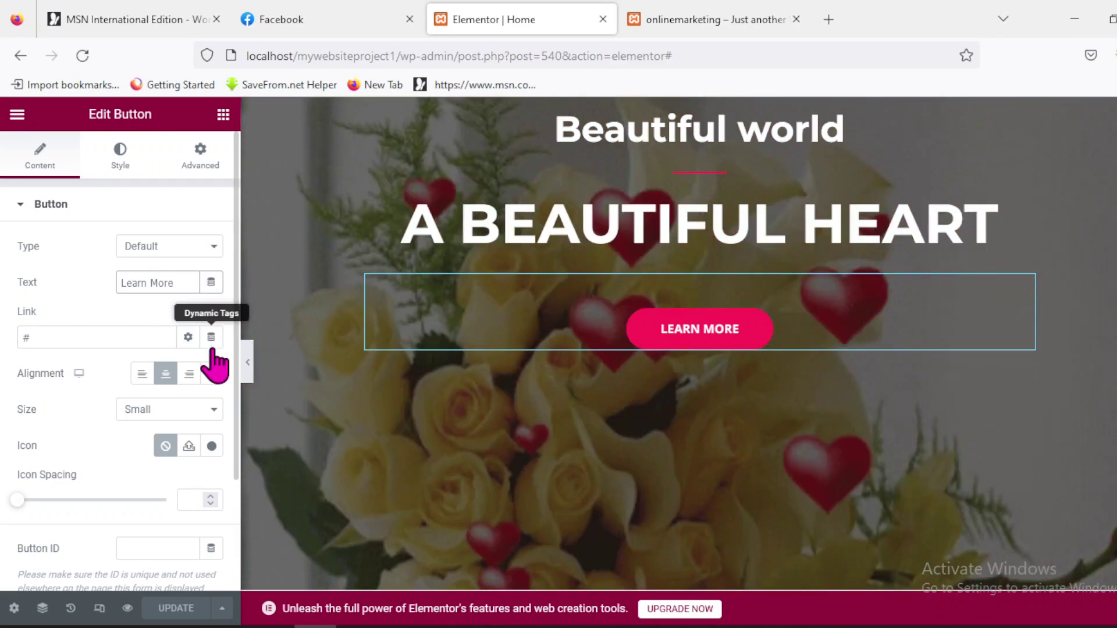
{"action": "key", "text": "BackSpace"}
{"action": "key", "text": "BackSpace"}
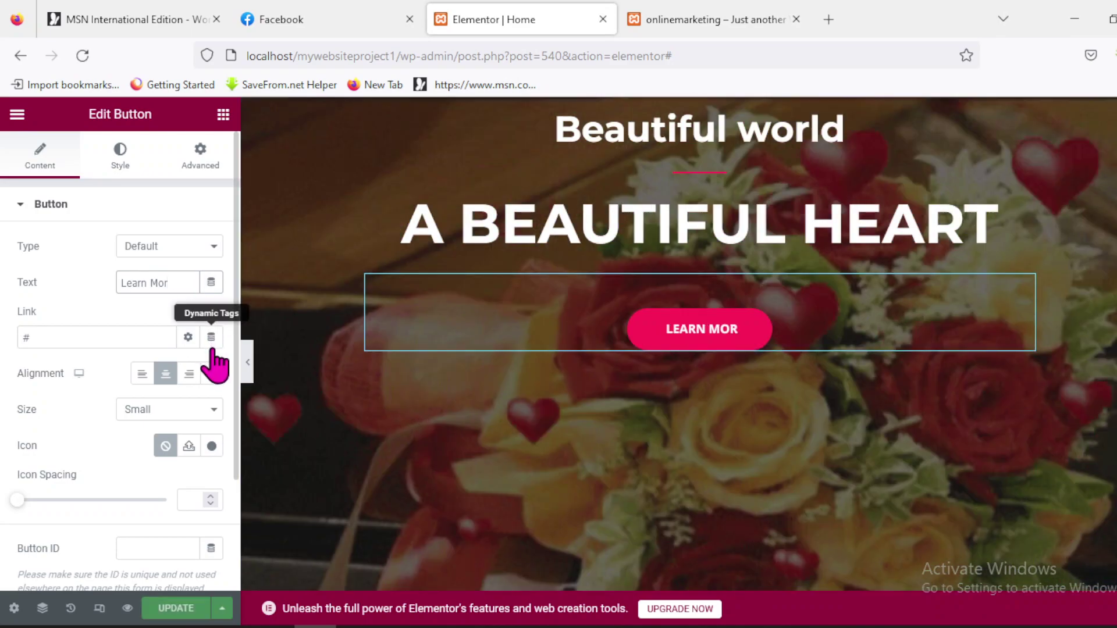
{"action": "key", "text": "BackSpace"}
{"action": "key", "text": "BackSpace"}
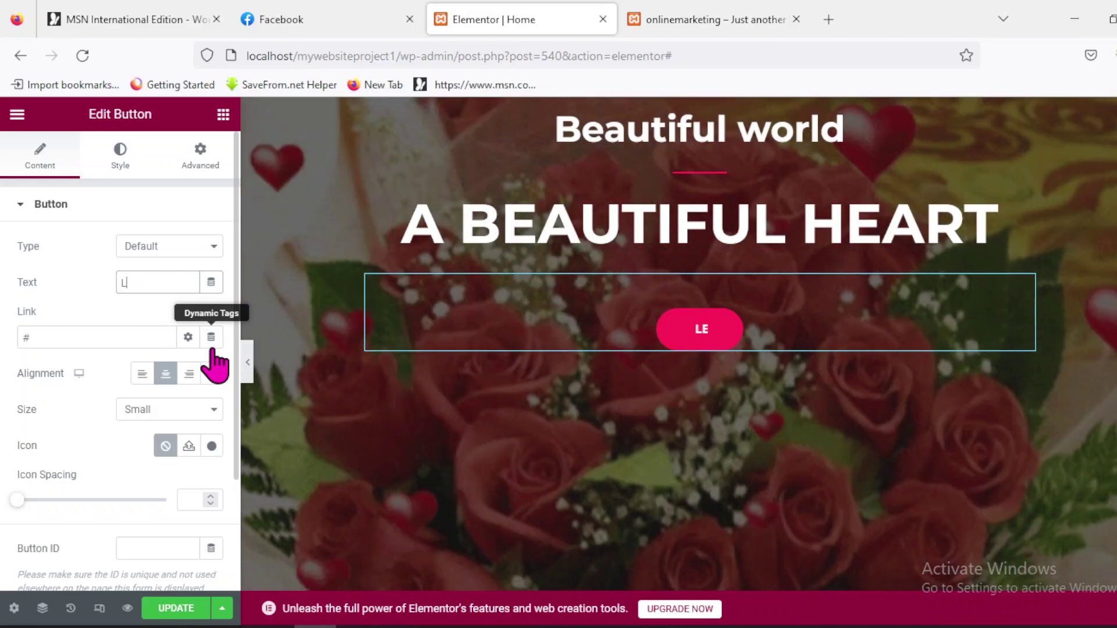
{"action": "key", "text": "BackSpace"}
{"action": "key", "text": "BackSpace"}
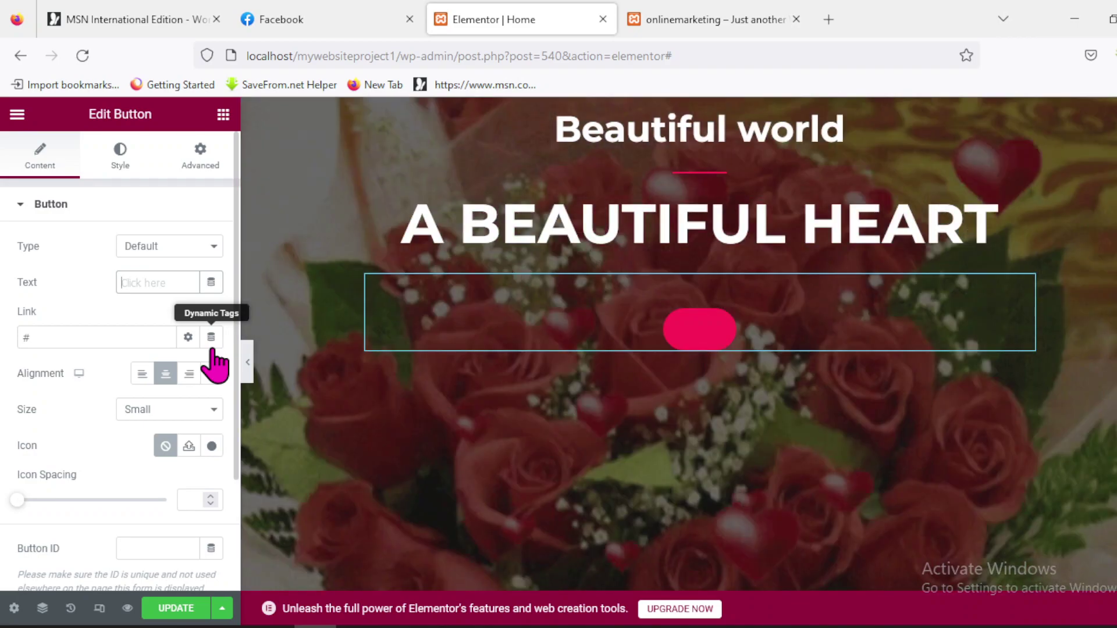
{"action": "type", "text": "Visi"}
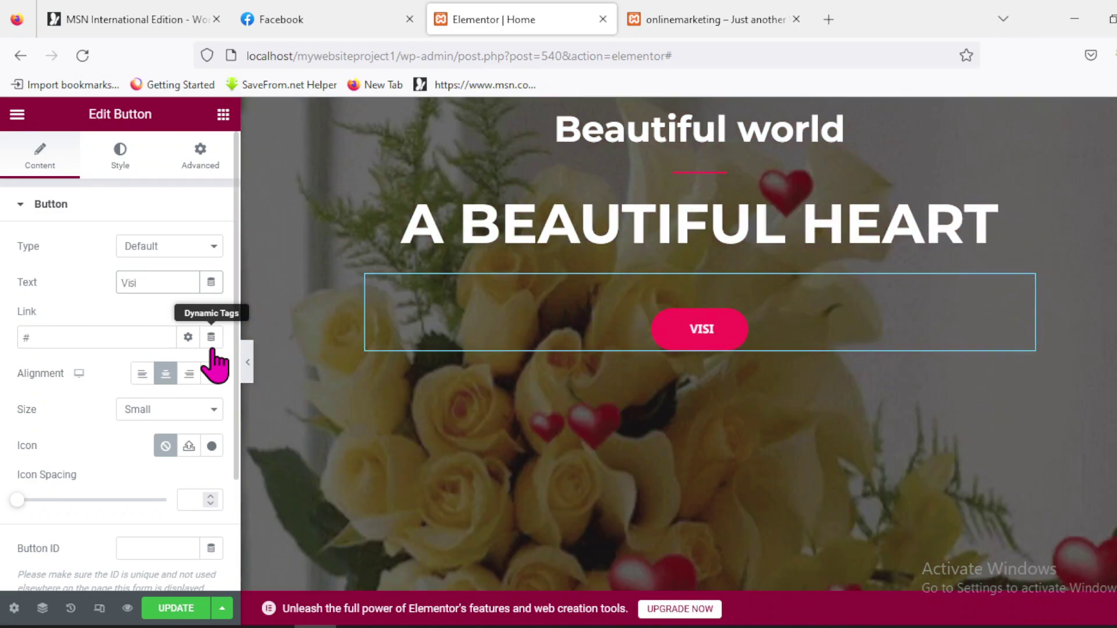
{"action": "type", "text": "t O"}
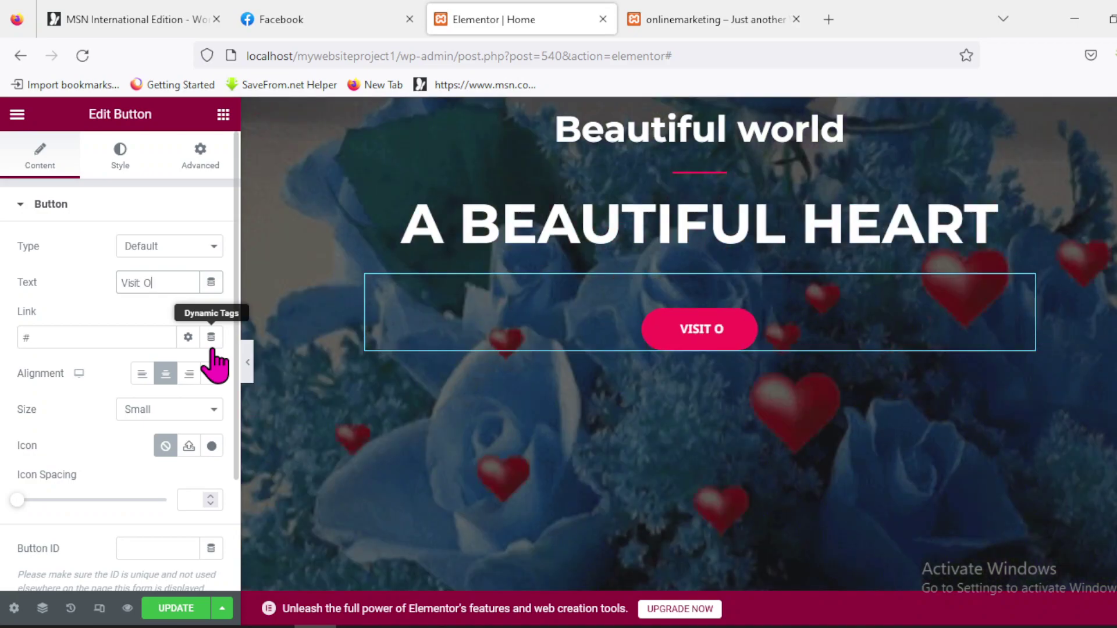
{"action": "type", "text": "ue "}
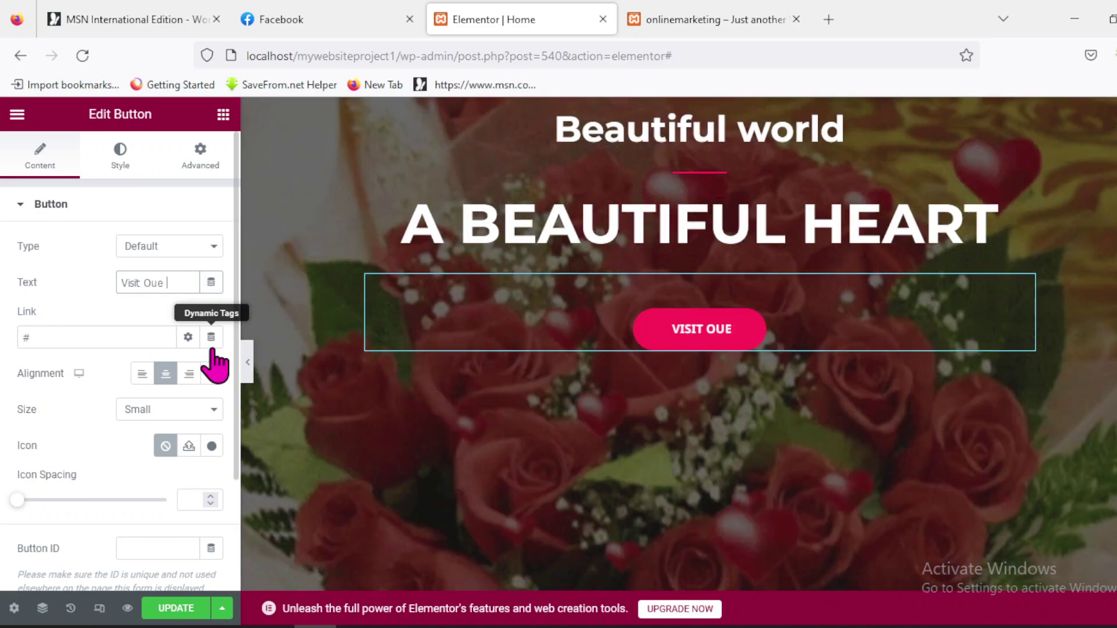
{"action": "type", "text": "webs"}
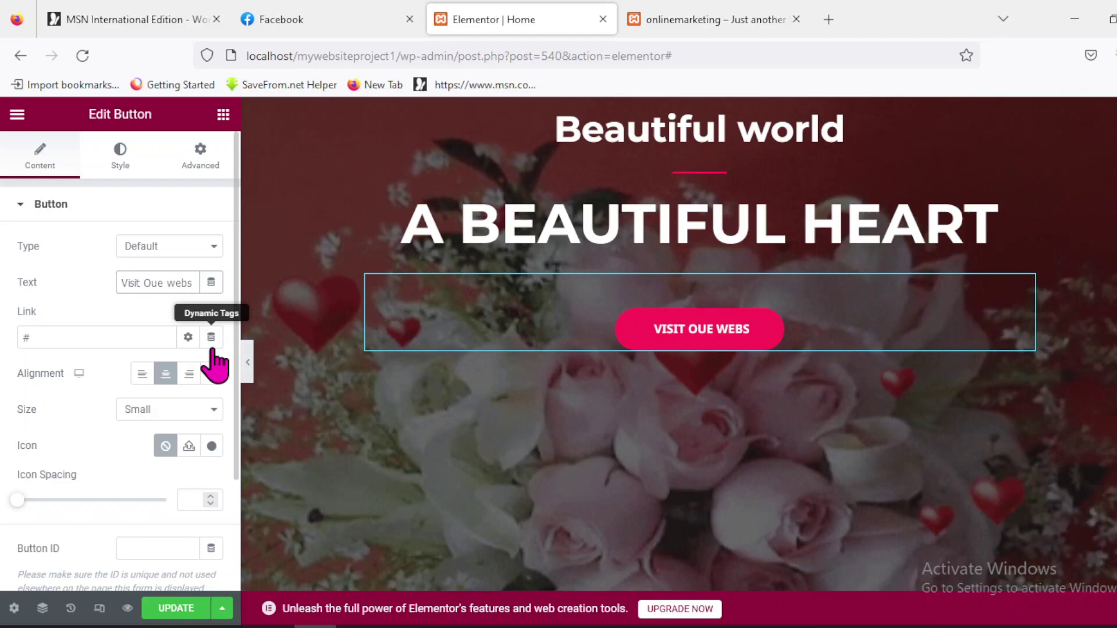
{"action": "type", "text": "ite"}
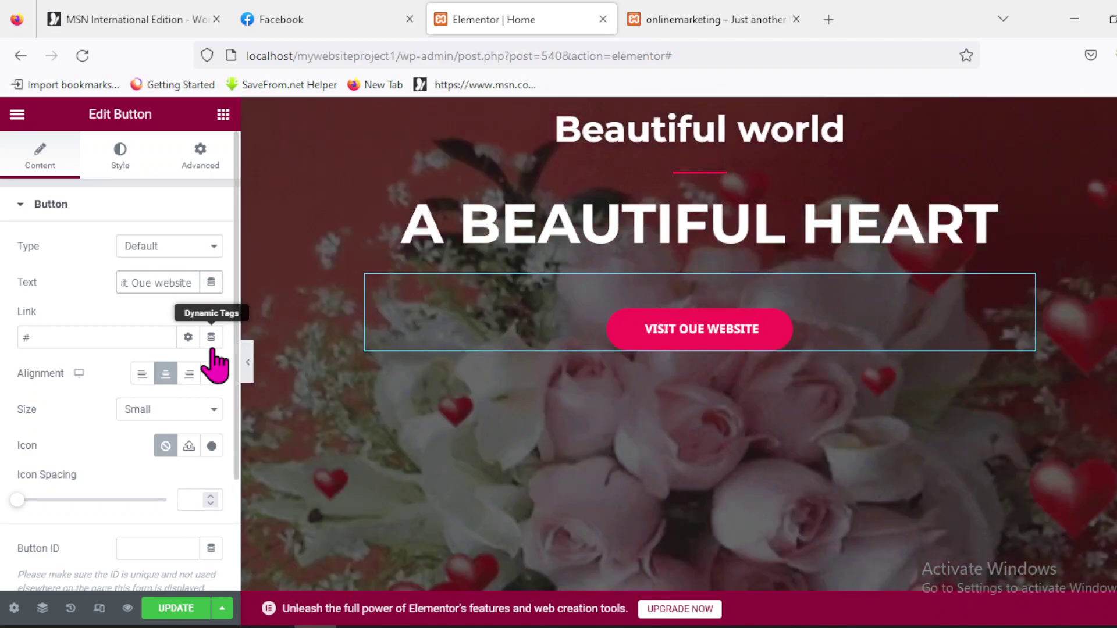
{"action": "type", "text": "and learn"}
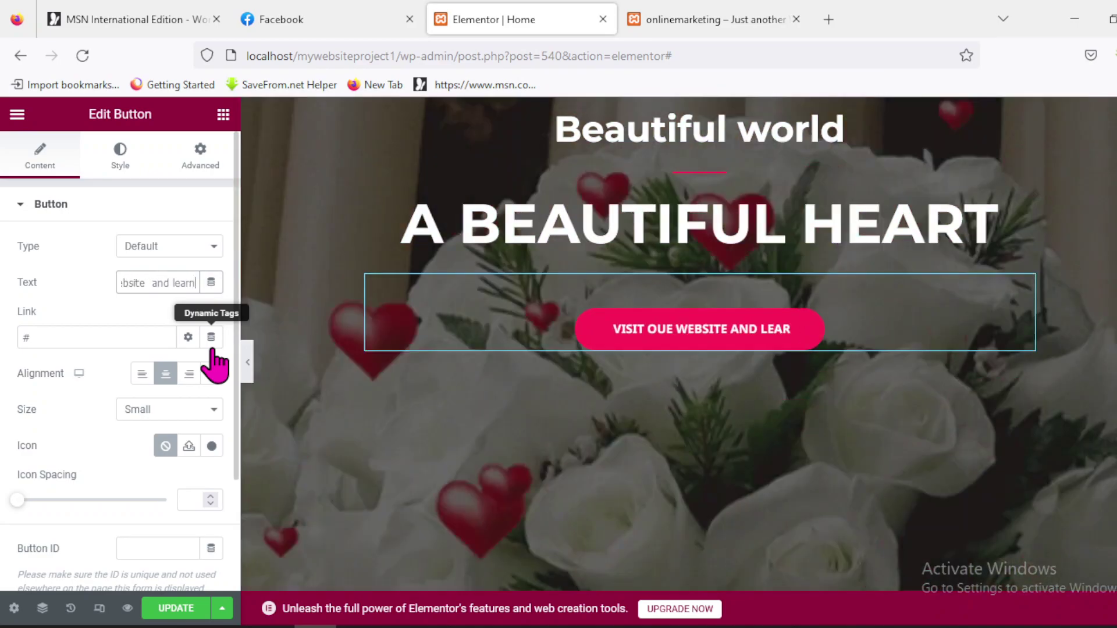
{"action": "type", "text": " more"}
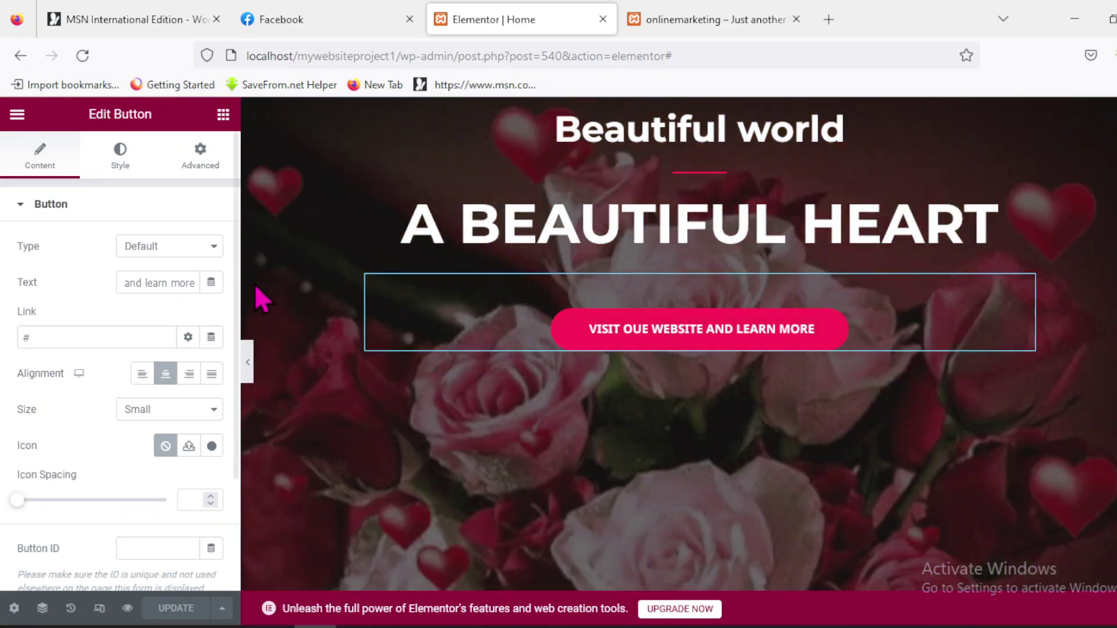
Step: Review the edited hero section, and reload the localhost/mywebsiteproject1/ home page in its browser tab to check the published changes
{"action": "scroll", "coordinate": [757, 349], "scroll_direction": "up", "scroll_amount": 4}
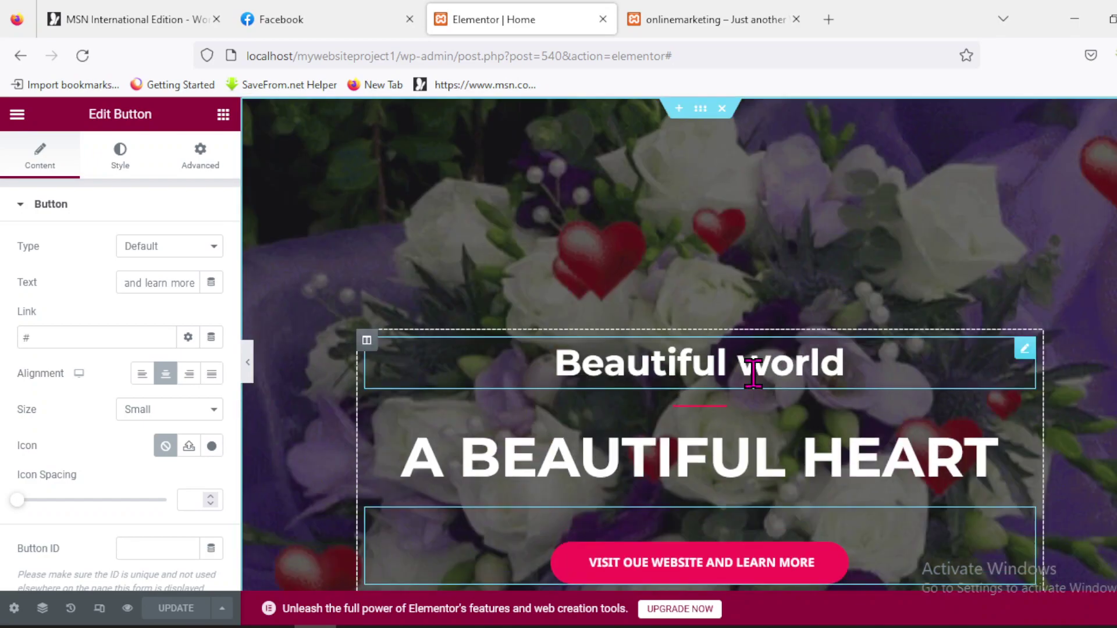
{"action": "scroll", "coordinate": [759, 265], "scroll_direction": "down", "scroll_amount": 8}
{"action": "scroll", "coordinate": [773, 331], "scroll_direction": "up", "scroll_amount": 8}
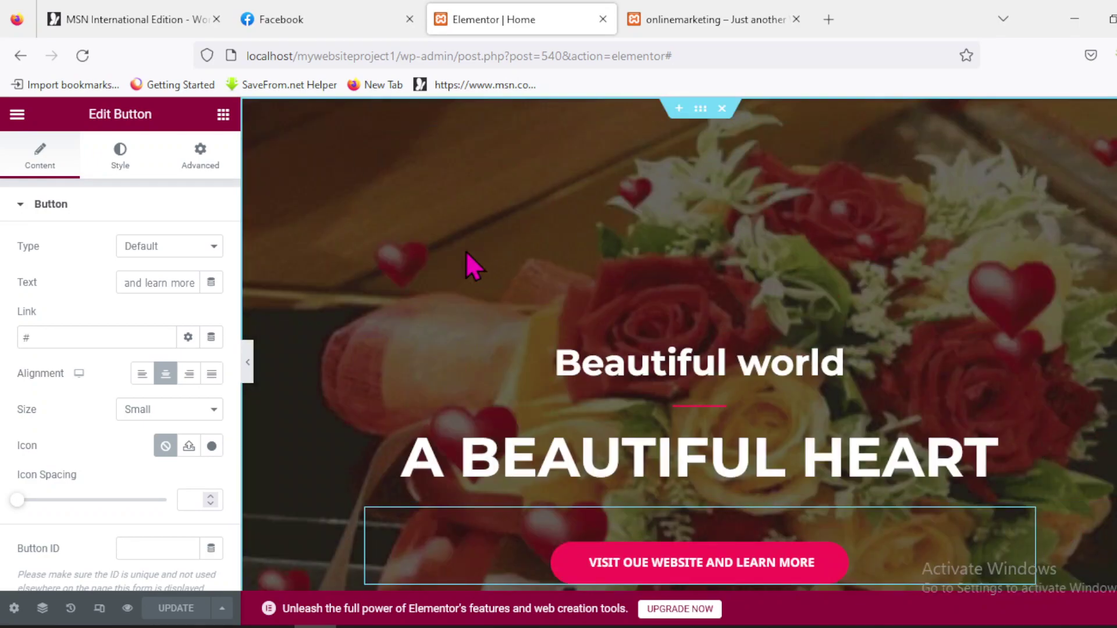
{"action": "scroll", "coordinate": [867, 380], "scroll_direction": "down", "scroll_amount": 4}
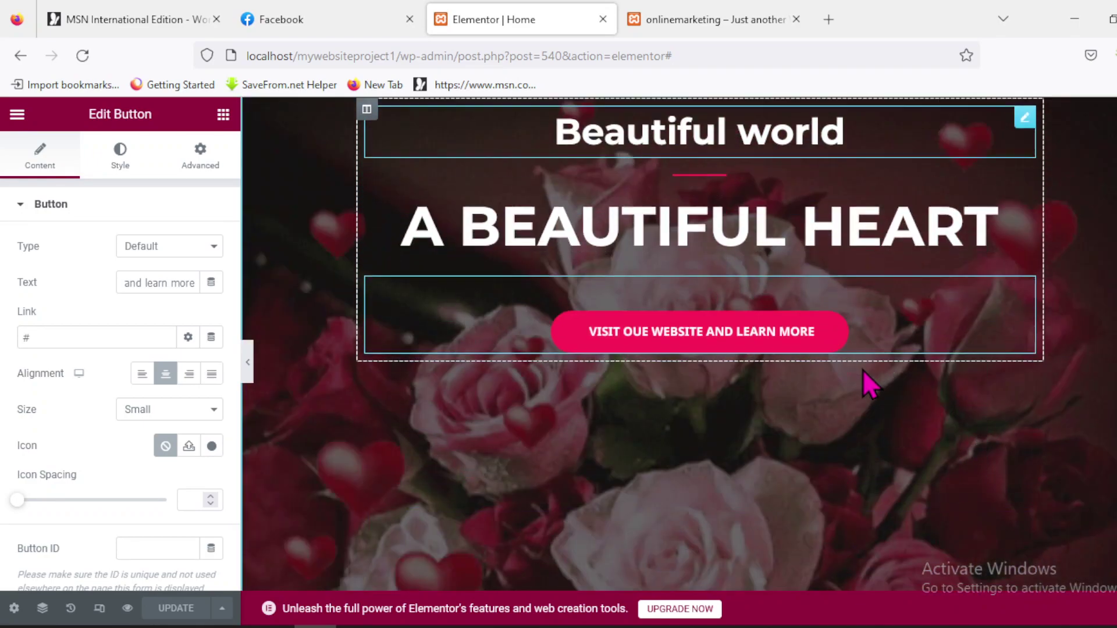
{"action": "scroll", "coordinate": [855, 396], "scroll_direction": "up", "scroll_amount": 4}
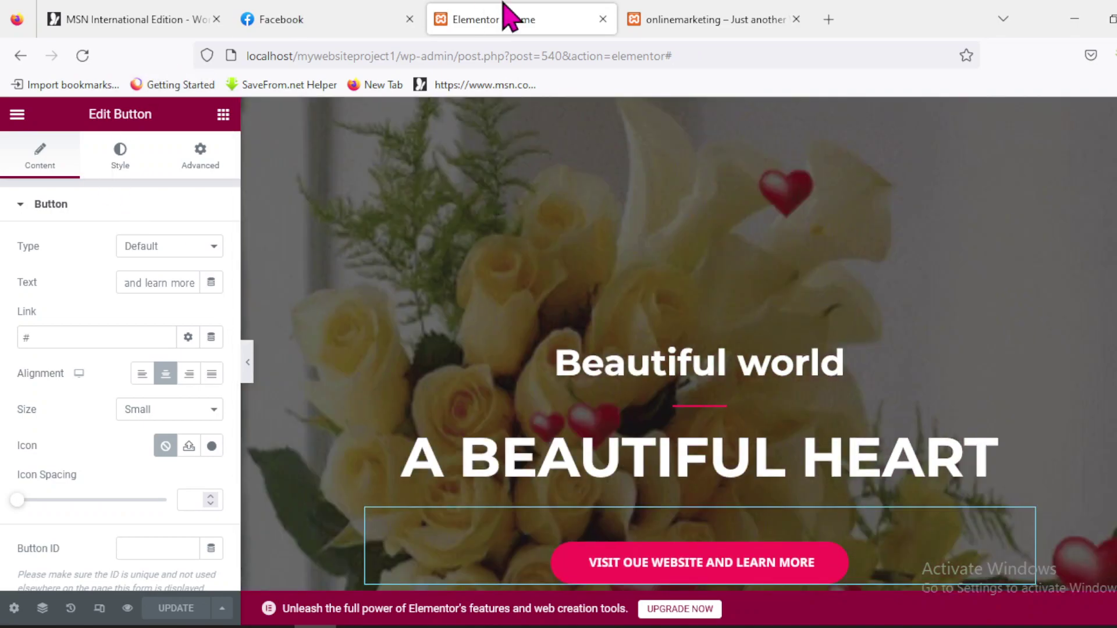
{"action": "left_click", "coordinate": [710, 24]}
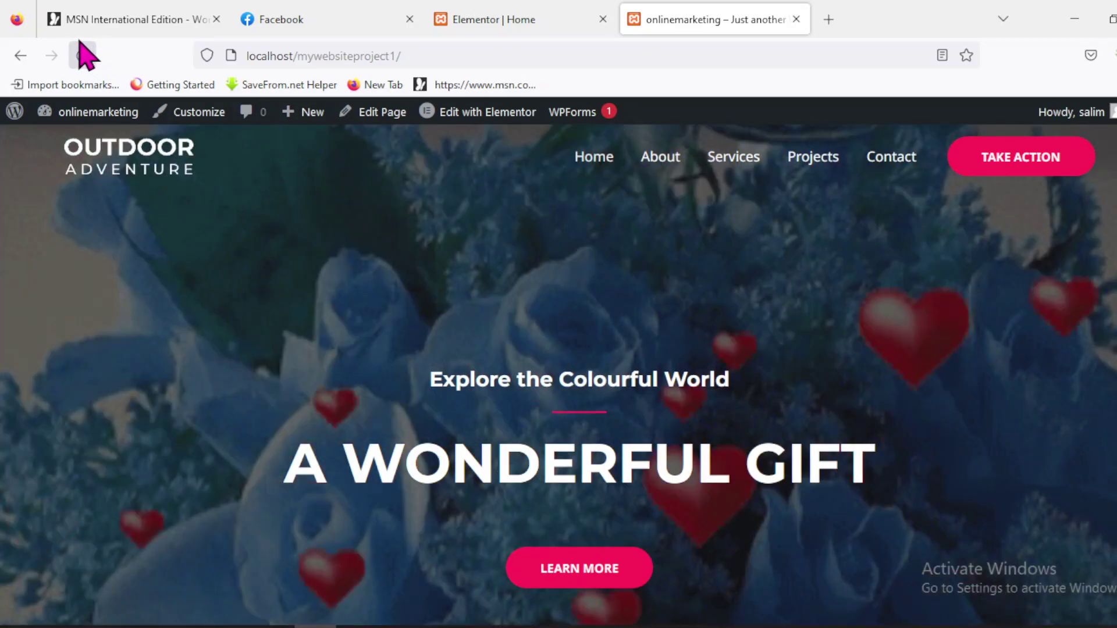
{"action": "left_click", "coordinate": [83, 54]}
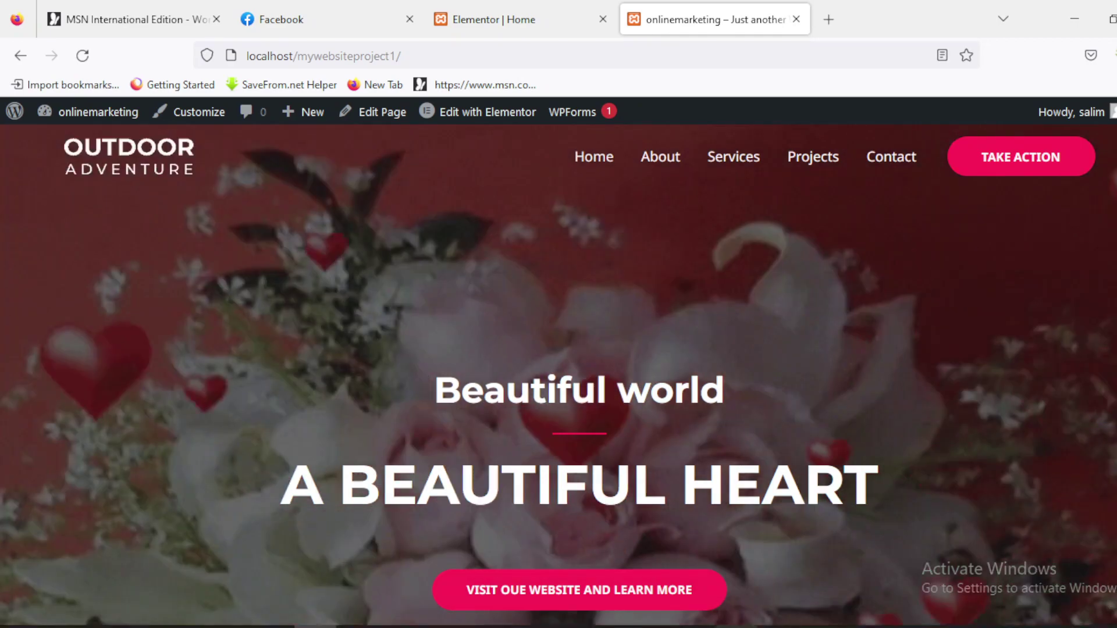
{"action": "key", "text": "alt+Tab"}
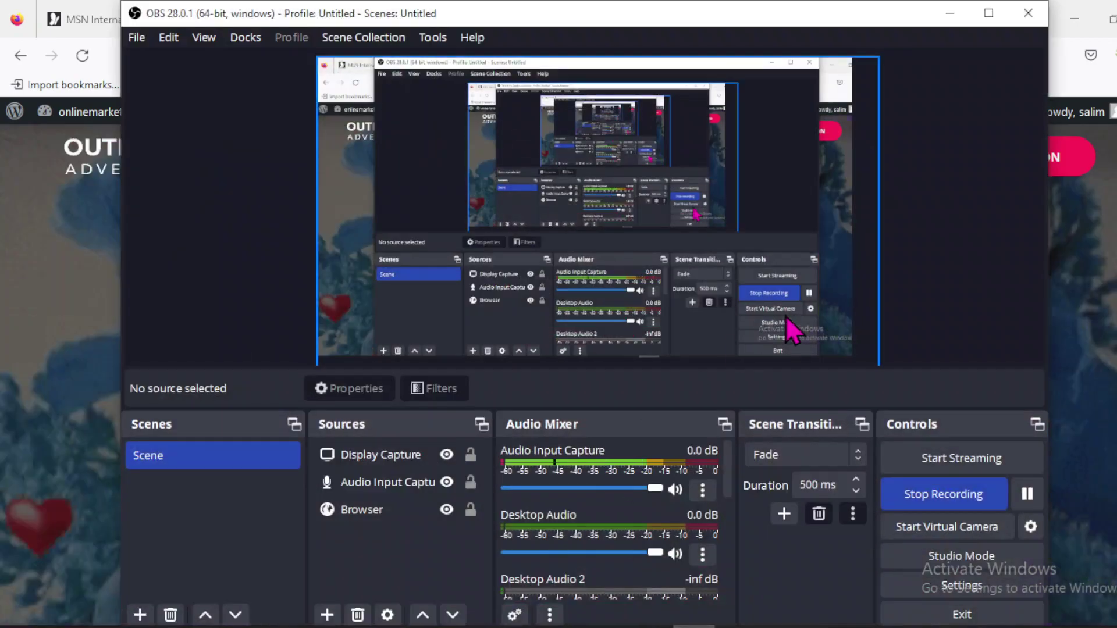